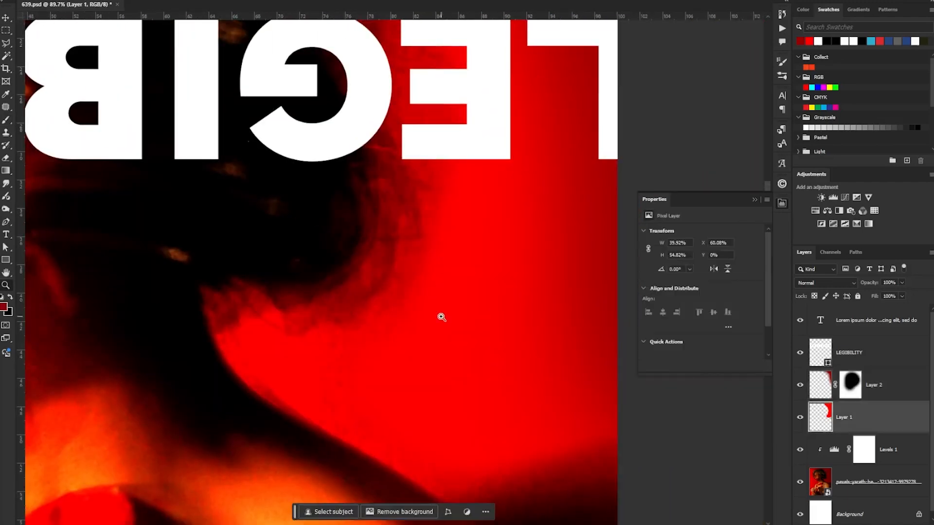
Lower the fill of the masked Layer 2 to 68%.
key("z")
left_click_drag(515, 344, 390, 344)
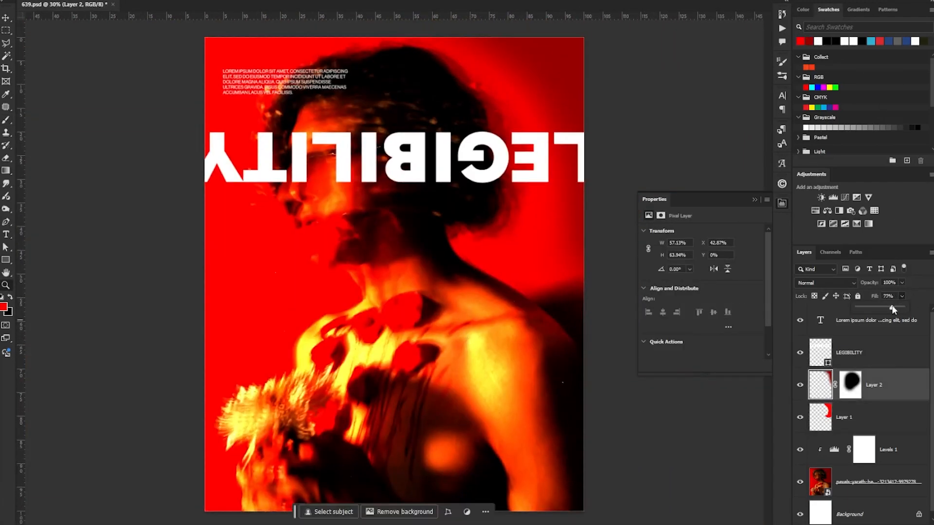
left_click_drag(564, 86, 455, 265)
Add the white text "LEGIBLITY" in Mundial Black across the model's chest, below the upside-down headline.
key("alt+]")
key("t")
left_click(349, 300)
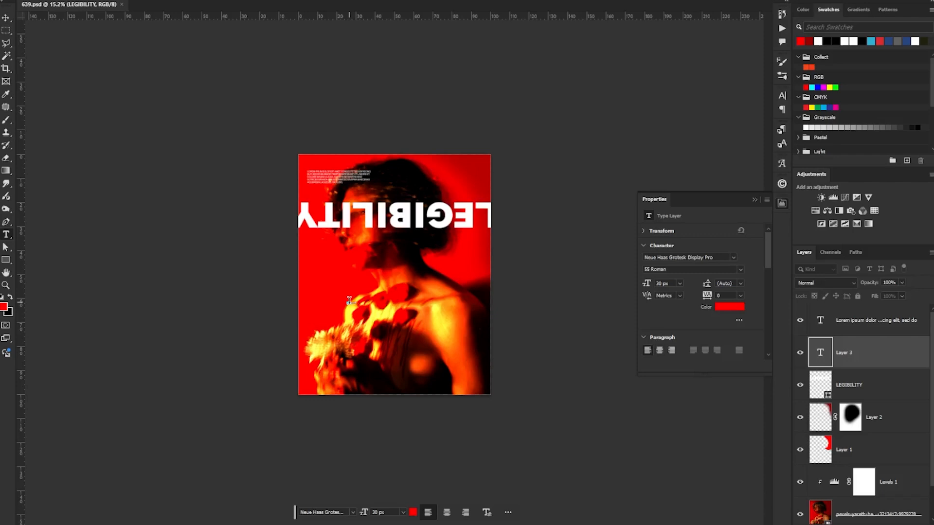
left_click(160, 1)
left_click(205, 95)
key("z")
left_click_drag(394, 287, 427, 289)
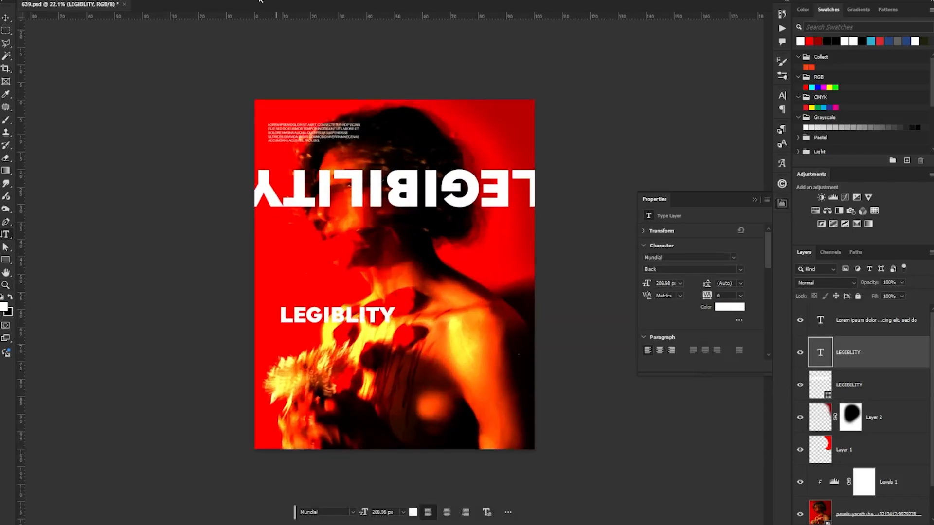
Set the first letter L of the new word in a Bodoni MT font.
left_click(160, 2)
type("bod")
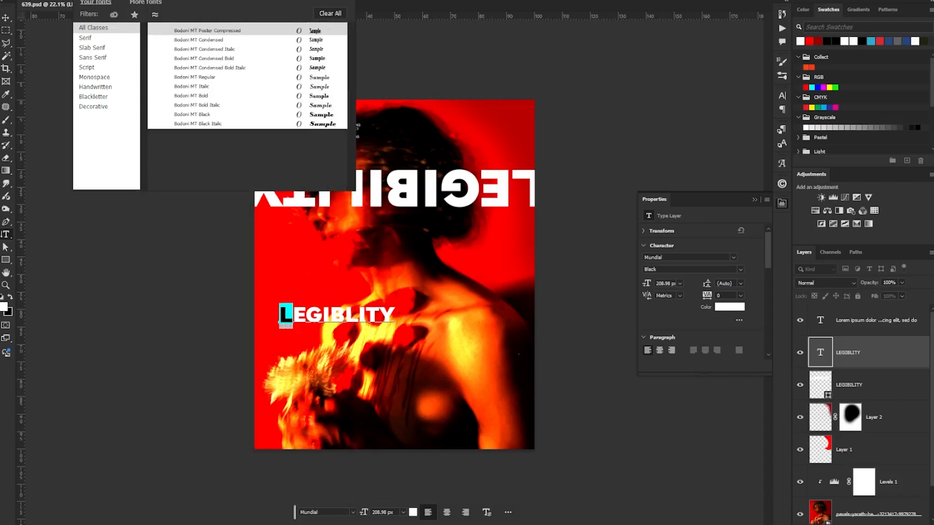
left_click(204, 73)
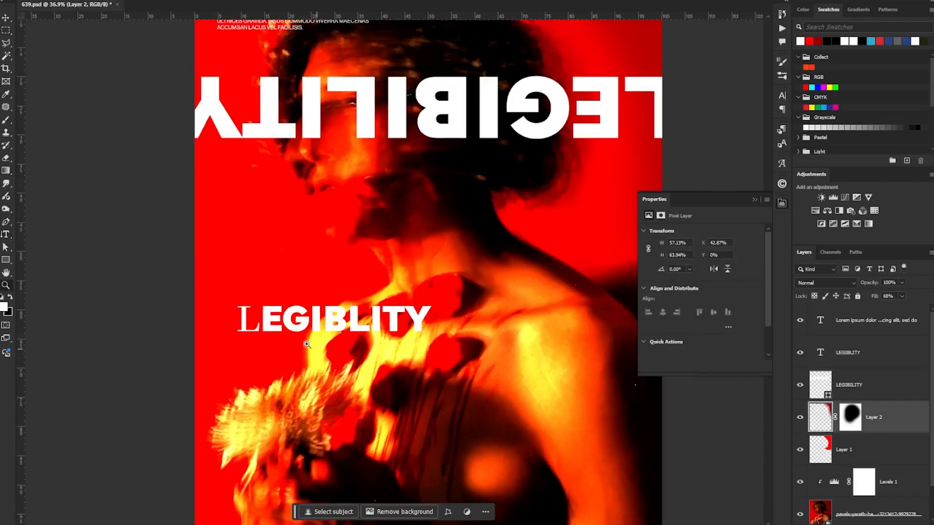
Set the letter E of the new word in a very thin Mundial style.
left_click_drag(202, 316, 220, 316)
left_click(160, 1)
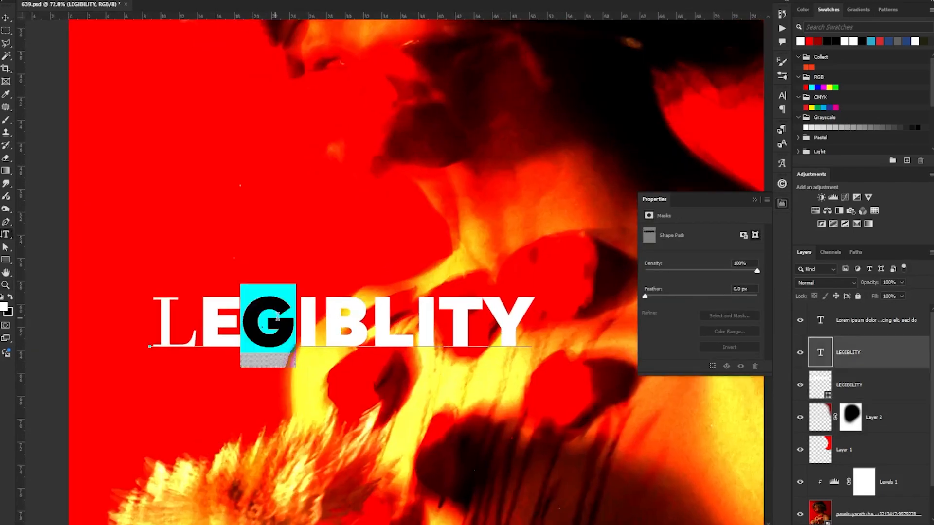
left_click(245, 321)
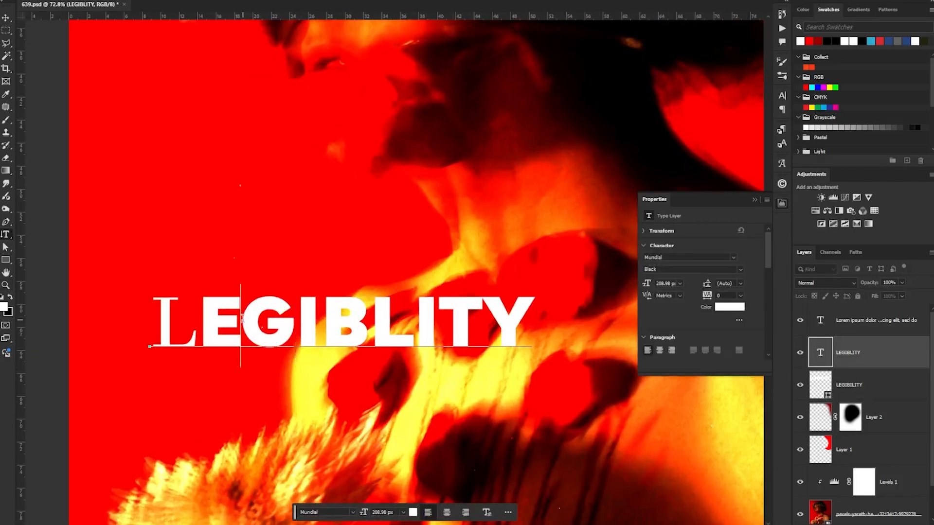
left_click(165, 30)
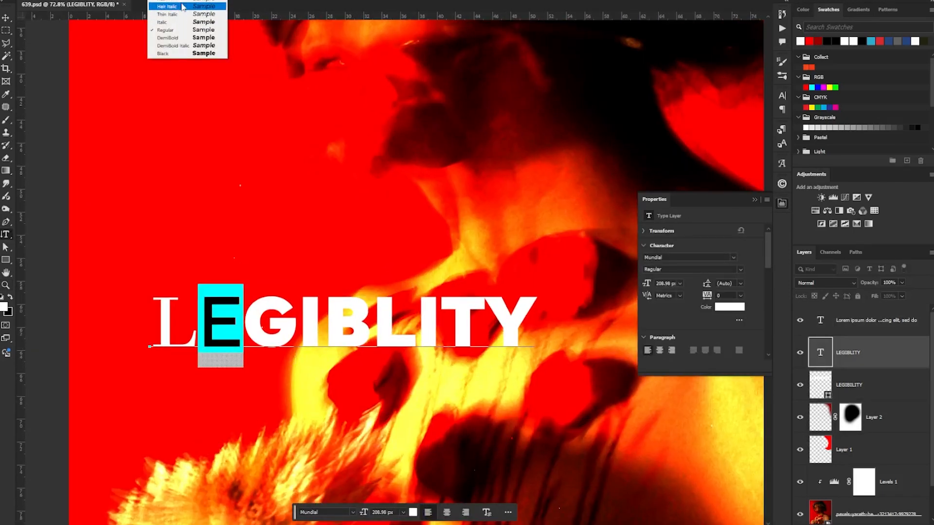
left_click(165, 29)
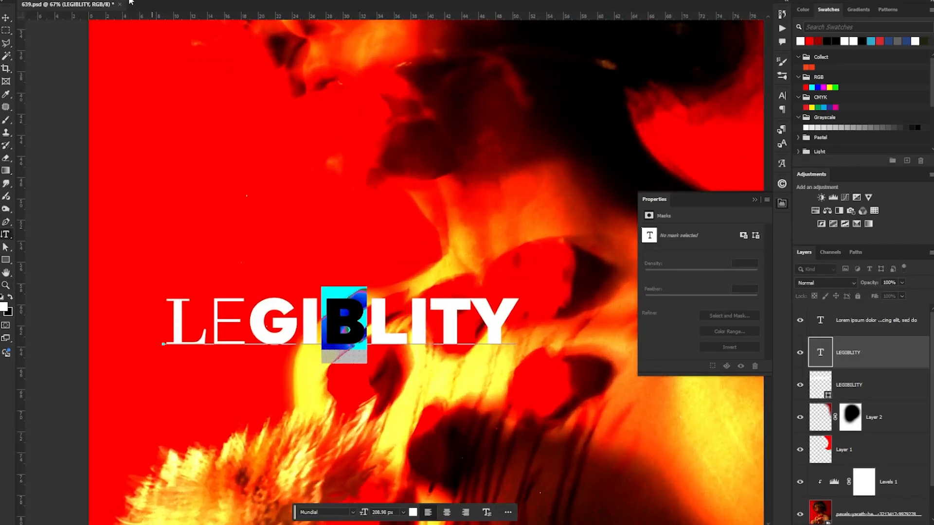
Set the letter B of the new word in the Vivaldi Italic font.
left_click(209, 31)
left_click(825, 384)
left_click_drag(322, 319, 362, 318)
left_click(209, 31)
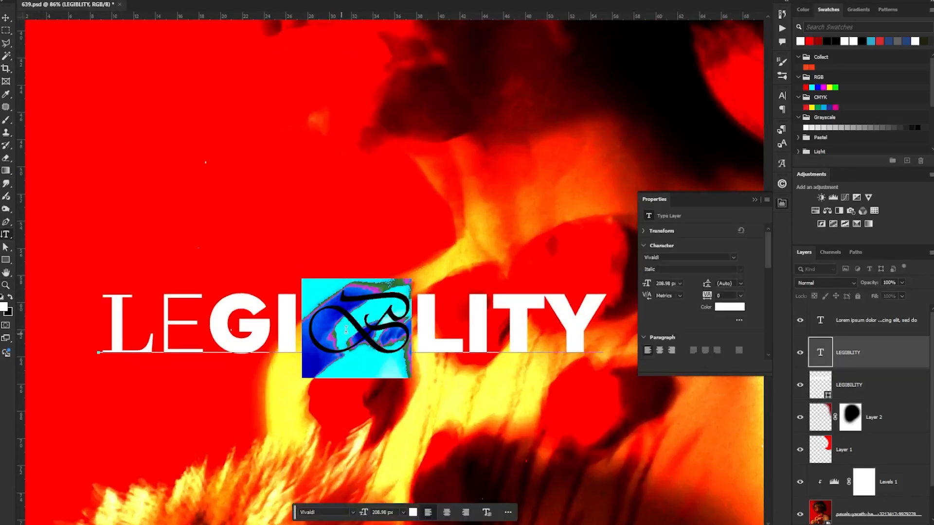
key("Escape")
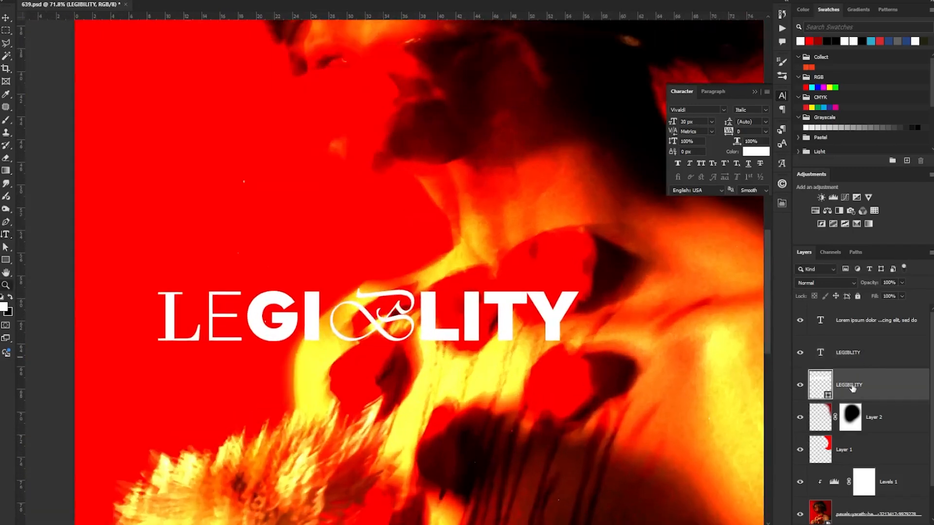
Rebuild the mixed-font word as three separate text layers: LEGI, B and ILITY.
left_click(847, 352)
key("t")
left_click(416, 316)
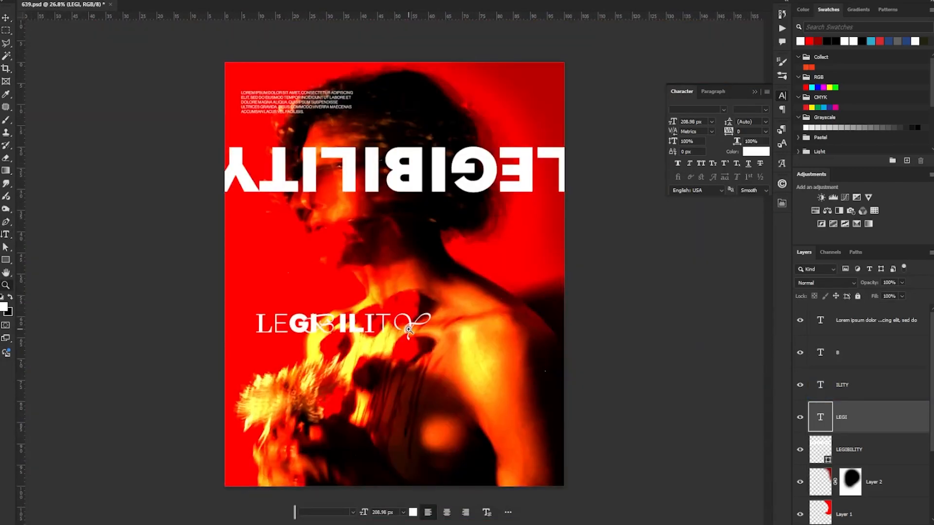
Group the mixed-font text layers, name the group MULTIFONT and hide it.
left_click(800, 358, "shift")
key("ctrl+g")
double_click(839, 342)
type("MULTIFONT")
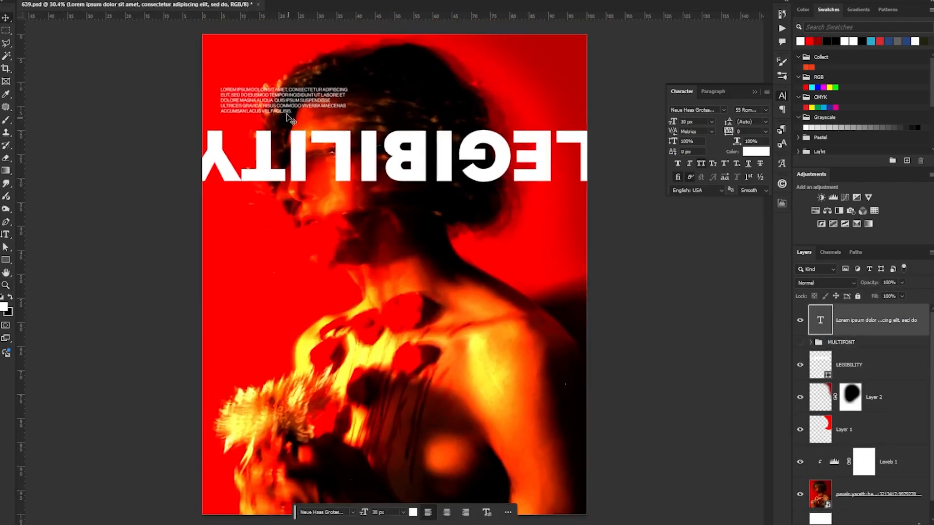
Move the lorem ipsum paragraph to the middle of the poster and rotate it to run vertically.
left_click_drag(289, 97, 444, 249)
key("ctrl+t")
left_click_drag(449, 236, 398, 344)
left_click(868, 348)
key("v")
scroll(398, 246, "down", 1)
scroll(294, 237, "up", 1)
scroll(303, 282, "down", 3)
key("ctrl+t")
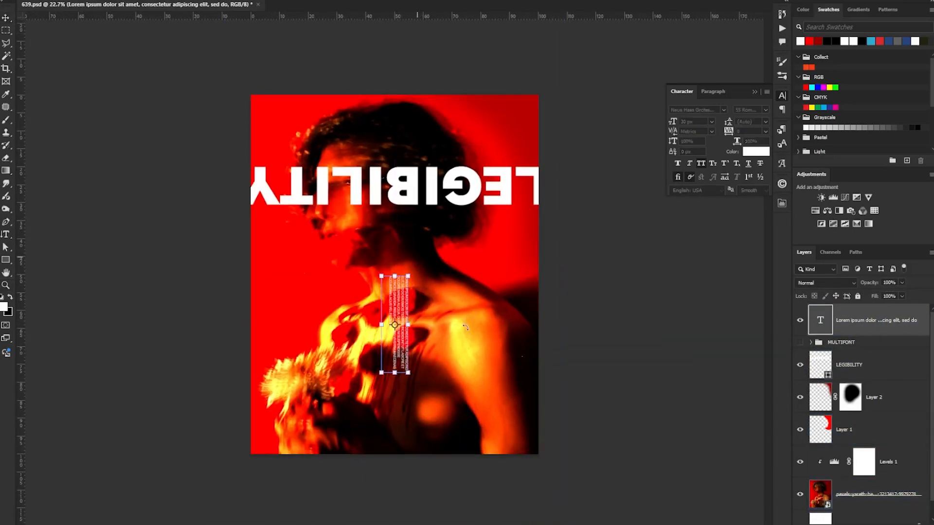
Turn the lorem ipsum paragraph upside down and place it just above the right half of the headline.
left_click_drag(478, 353, 478, 353)
key("Return")
left_click_drag(432, 339, 494, 160)
left_click(294, 166)
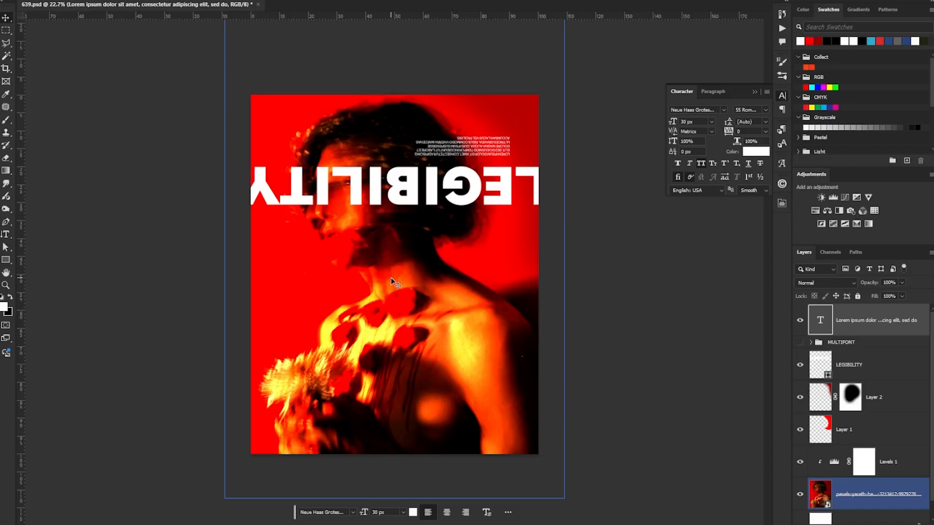
Rotate the lorem ipsum paragraph to run vertically and place it below the headline near the poster's left edge.
key("ctrl+t")
left_click_drag(516, 127, 456, 107)
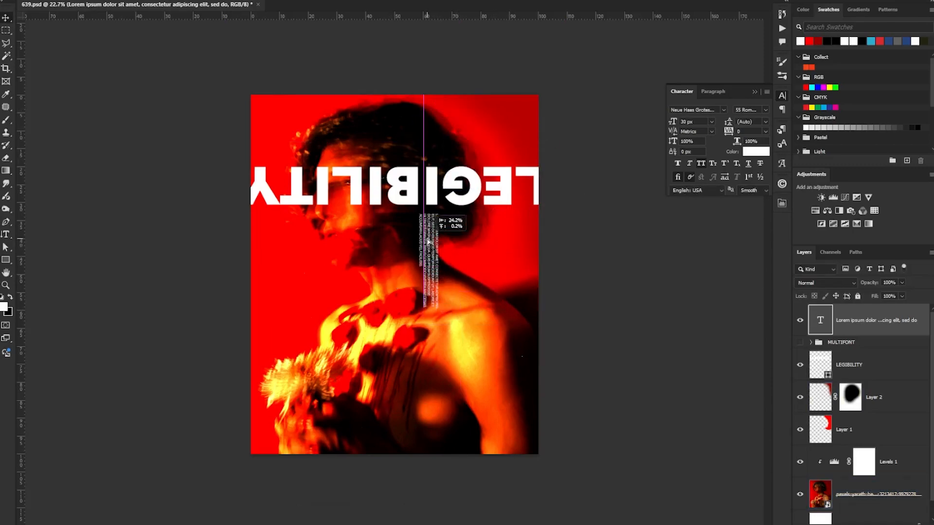
left_click_drag(432, 243, 427, 239)
scroll(400, 281, "down", 5)
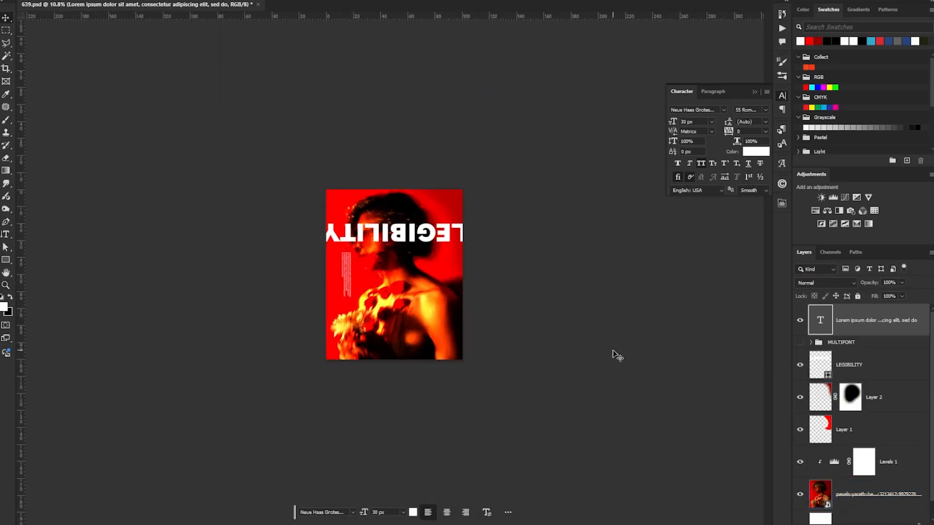
scroll(388, 281, "up", 5)
Add the text "WHAT'S THE POINT?" in Mundial Black, rotated vertically and scaled to span the poster's full height.
left_click(400, 321)
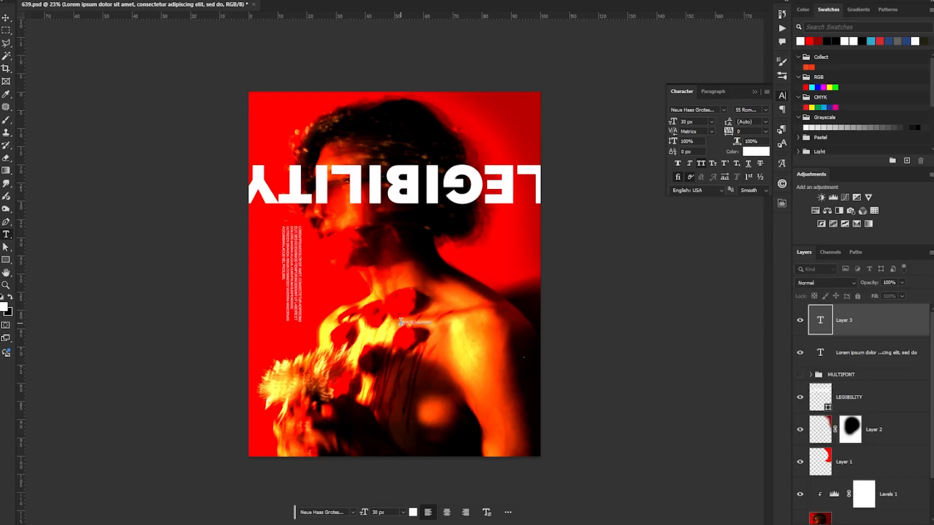
left_click(212, 18)
left_click_drag(493, 455, 449, 457)
key("Return")
key("ctrl+minus")
key("ctrl+minus")
left_click_drag(460, 284, 447, 258)
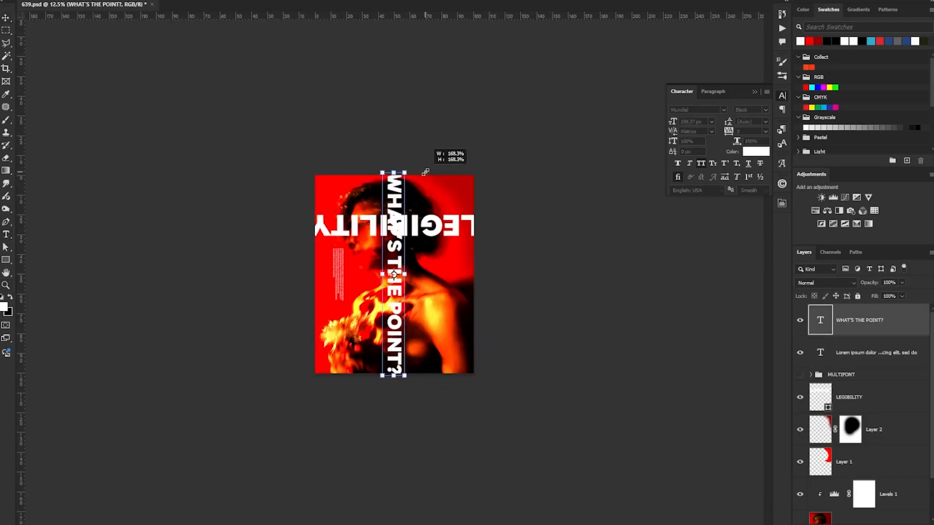
Try other positions for the vertical "WHAT'S THE POINT?" text and remove its layer.
left_click_drag(331, 295, 370, 295)
mouse_move(340, 320)
left_mouse_down()
mouse_move(375, 319)
mouse_move(359, 320)
left_mouse_up()
left_click_drag(369, 330, 399, 330)
left_click_drag(327, 351, 273, 329)
left_click(849, 524)
left_click(863, 464)
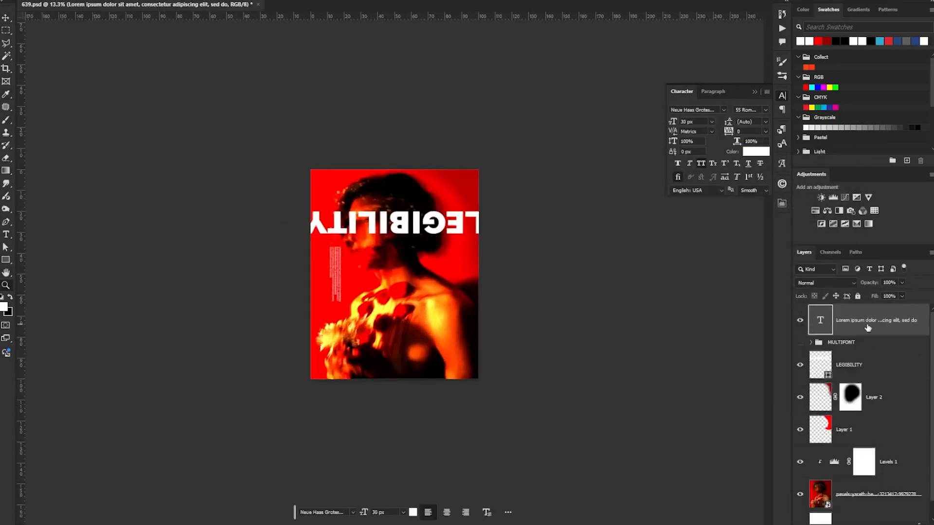
Turn the lorem ipsum paragraph horizontal, centre-align it and place it centred beneath the headline.
left_click_drag(360, 253, 374, 253)
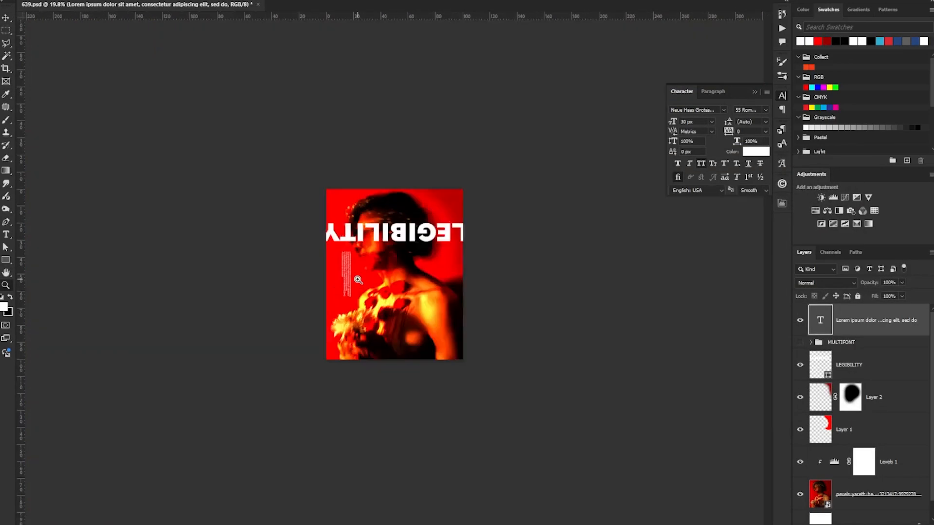
left_click_drag(348, 278, 360, 277)
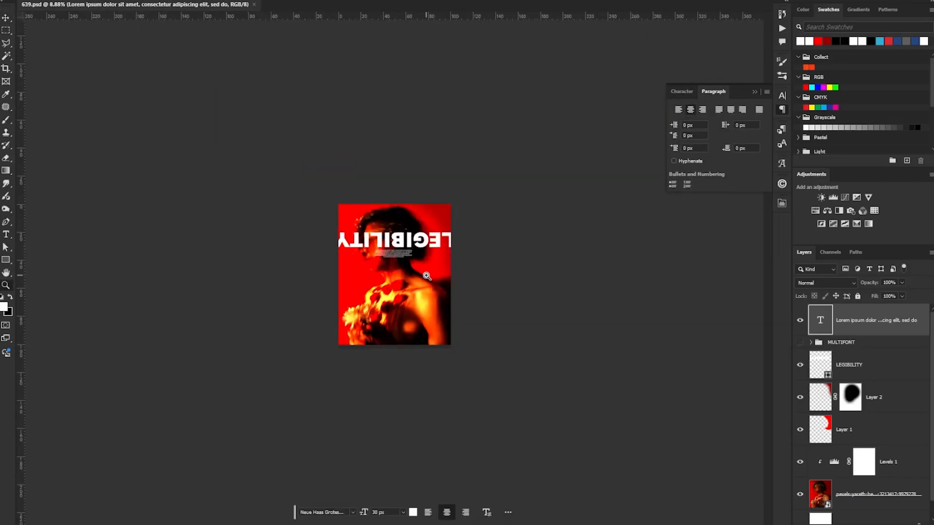
left_click_drag(427, 274, 454, 259)
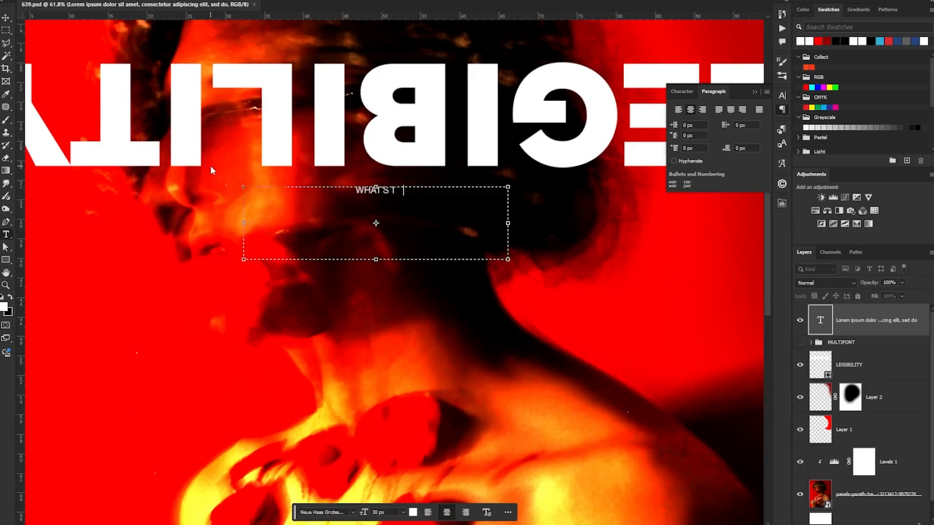
Replace the lorem ipsum paragraph with the tagline "WHAT'S THE POINT IF NO ONE CARES TO TAKE NOTICE?".
type("HE POINT IF NO ONE CARES TO TAKE NOTICE?")
left_click(485, 160, "ctrl")
key("z")
left_click_drag(469, 226, 448, 241)
left_click(848, 320)
key("t")
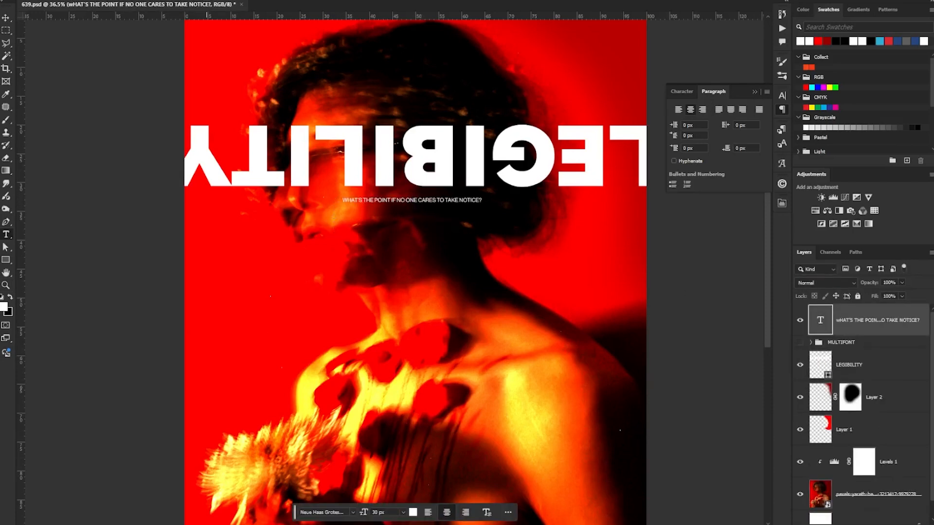
key("z")
left_click_drag(395, 234, 374, 248)
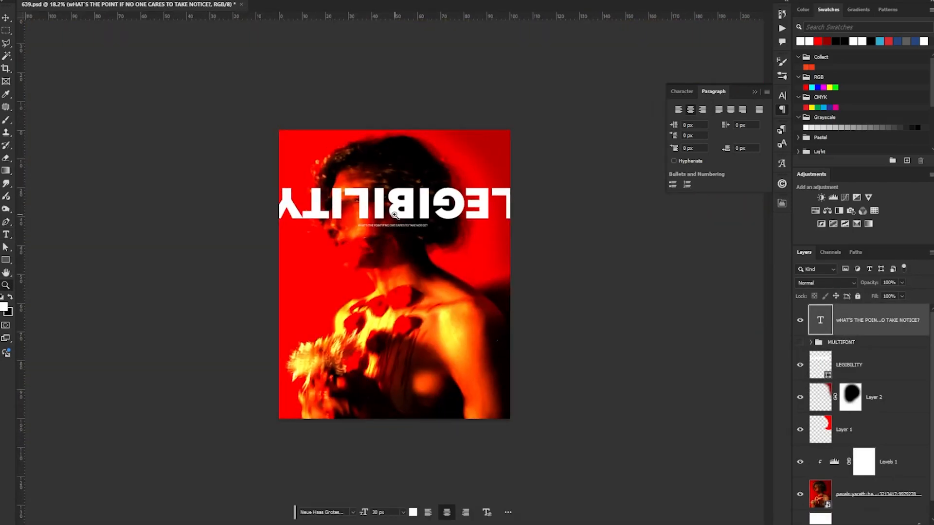
Duplicate the tagline text layer and hide the lower one.
left_click_drag(394, 215, 407, 214)
key("ctrl+j")
left_click(800, 353)
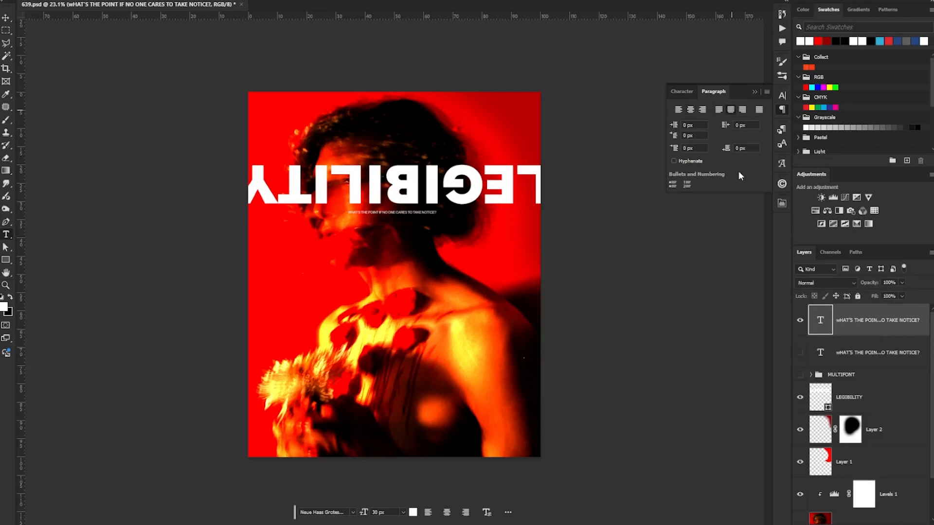
Try fully justifying the tagline paragraph and undo it.
left_click(759, 109)
key("z")
left_click_drag(433, 223, 464, 237)
key("ctrl+z")
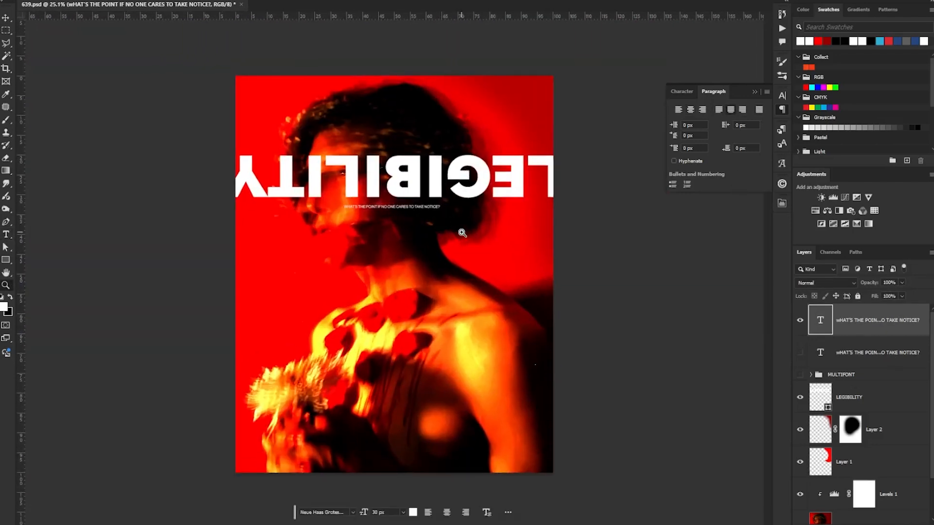
Convert a copy of the tagline text layer to a shape, keeping the editable text layers hidden.
left_click_drag(420, 194, 408, 177)
right_click(864, 320)
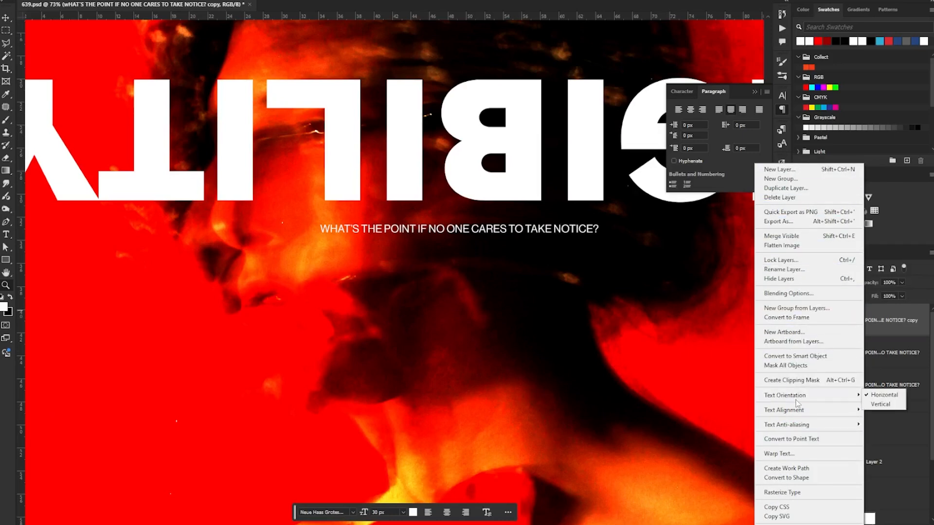
left_click(801, 479)
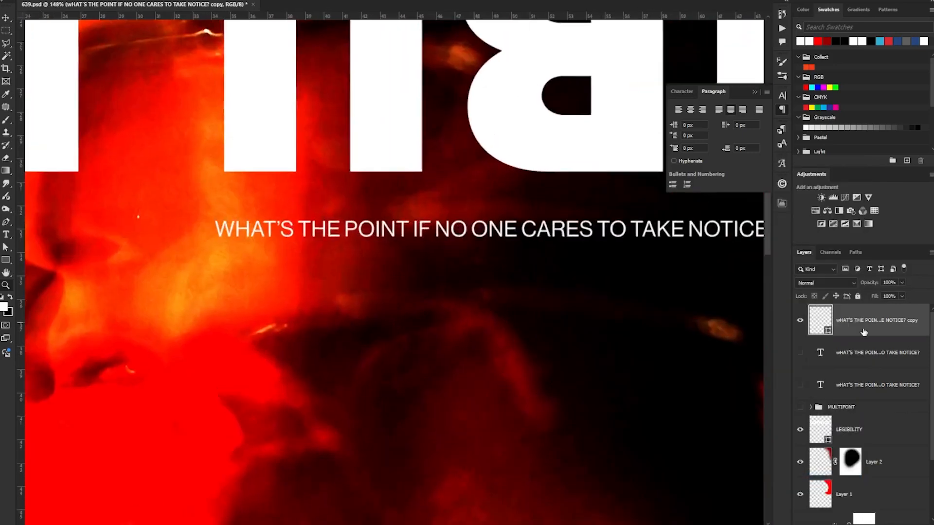
left_click_drag(339, 213, 233, 212)
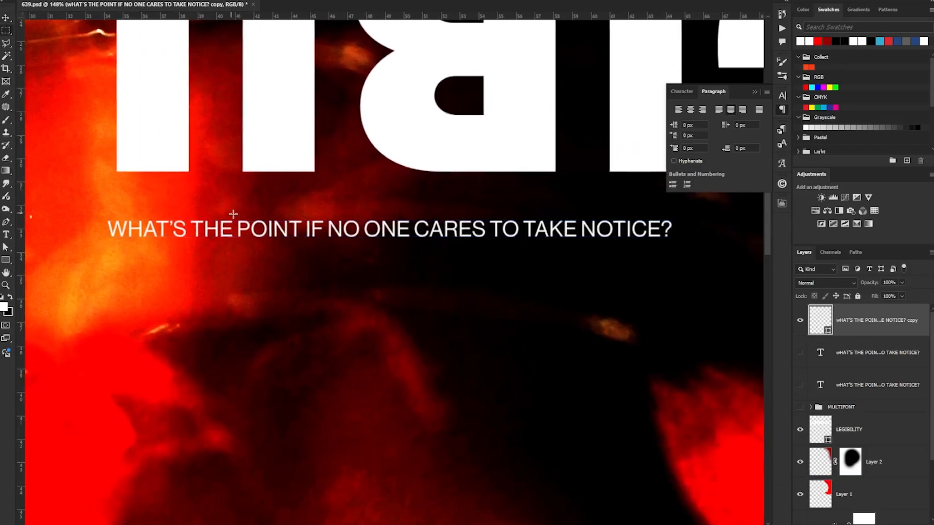
left_click_drag(302, 250, 303, 250)
key("ctrl+t")
key("Escape")
key("ctrl+d")
Select the letter paths of POINT in the tagline shape and rotate the word 180 degrees.
key("a")
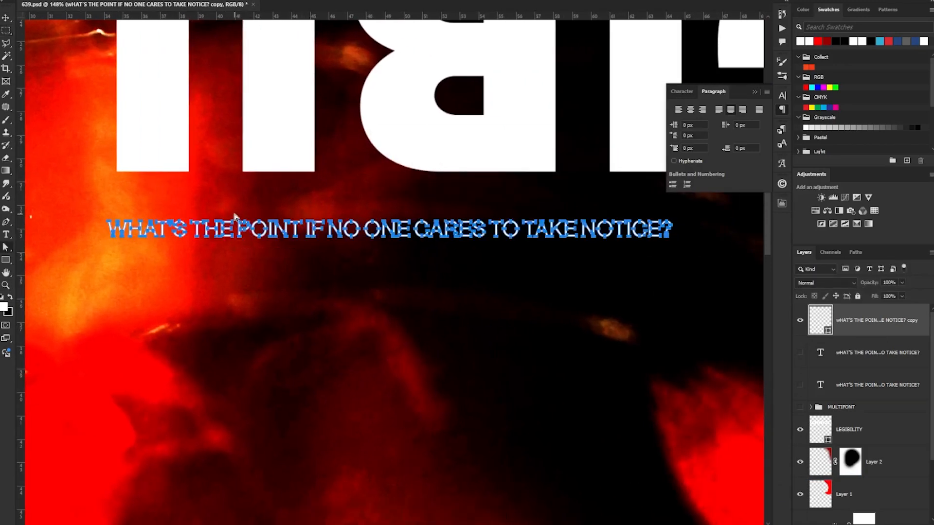
left_click_drag(235, 215, 304, 251)
scroll(280, 215, "up", 1)
key("Return")
scroll(467, 228, "up", 2)
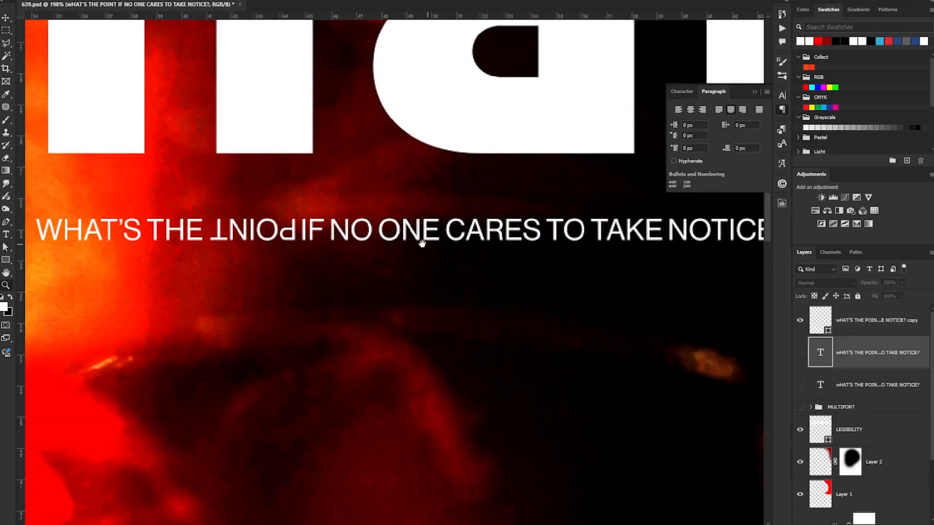
Turn the word CARES in the tagline shape upside down, and place the inverted ths-tgp-v1-009 grid texture above it.
left_click(877, 352)
key("z")
left_click_drag(490, 311, 405, 321)
left_click(851, 331)
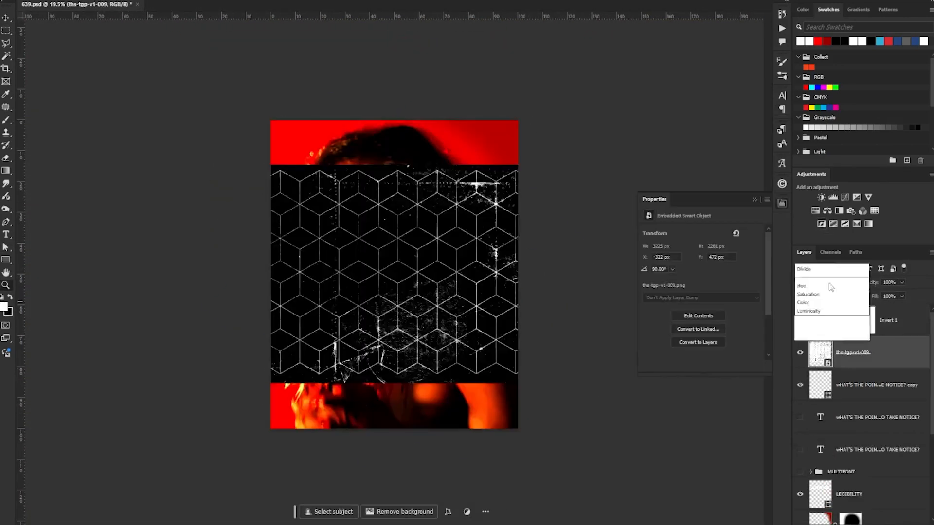
Blend the grid texture with Screen over the upper part of the poster and save the file.
left_click_drag(499, 177, 499, 181)
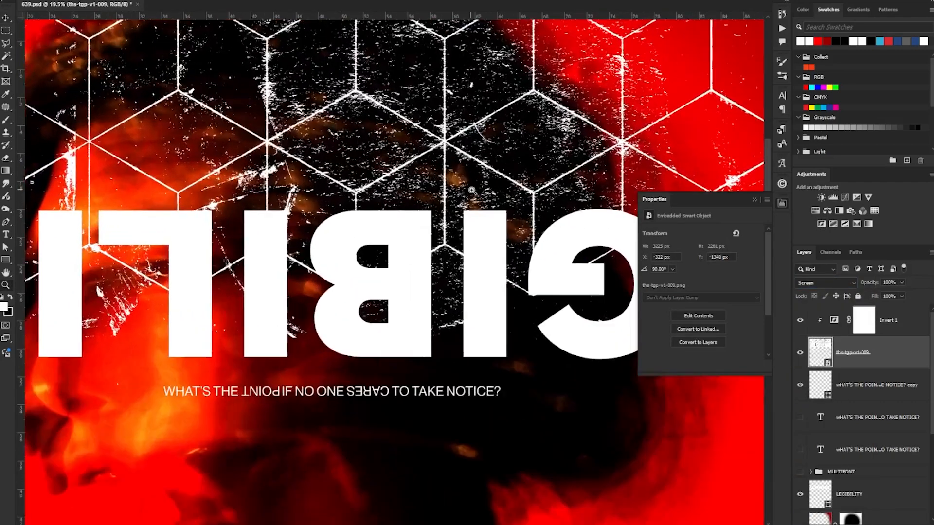
key("ctrl+s")
left_click_drag(462, 227, 428, 227)
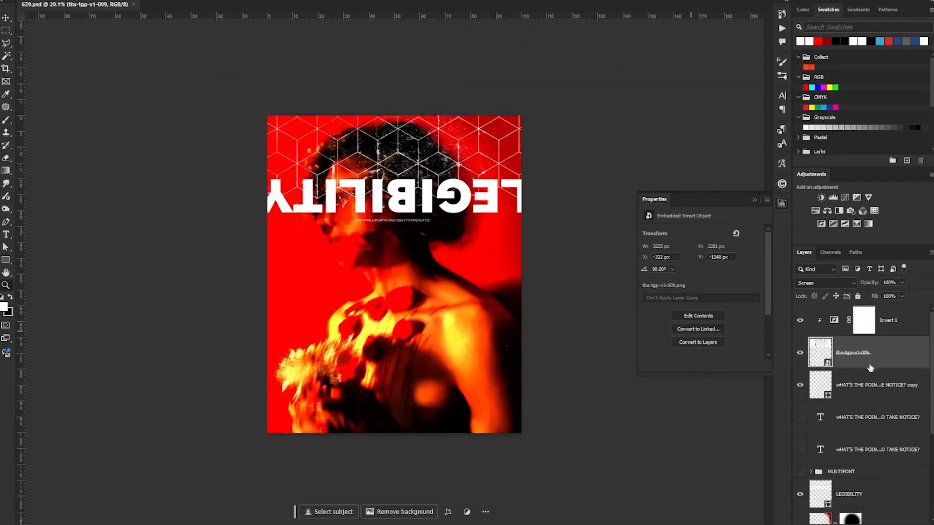
Add a white LEGIBLITY text line over the middle of the poster and resize it with Free Transform.
left_click(871, 322)
key("t")
left_click(335, 304)
type("LEGIBLITY")
left_click(897, 342)
left_click(896, 329)
key("ctrl+t")
left_click_drag(351, 302, 398, 292)
Duplicate the LEGIBLITY line below itself and replace the letter G with a gap.
left_click(178, 1)
left_click(211, 98)
left_click_drag(314, 304, 370, 389)
left_click(104, 1)
type("viv")
key("Return")
left_click(890, 352)
left_click(350, 303)
key("BackSpace")
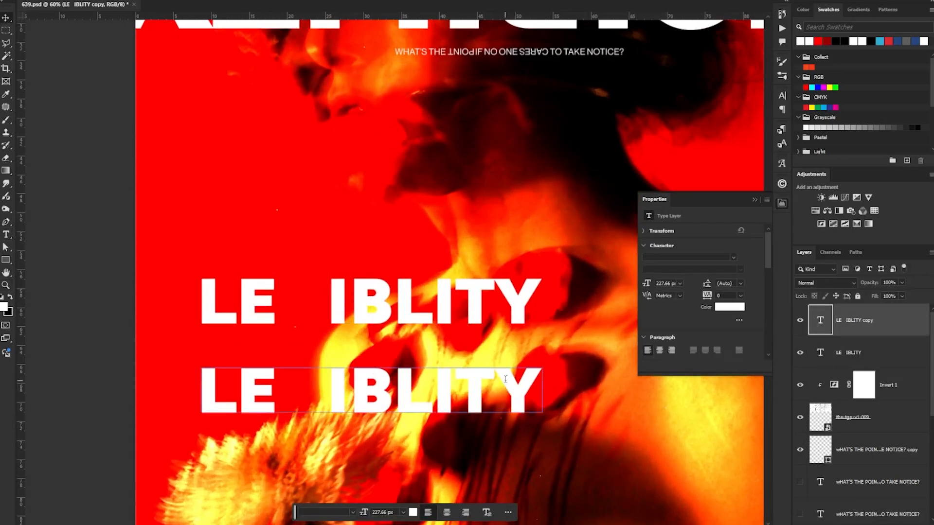
Turn the lower text copy into a single G and try it in the Vivaldi font at another size.
double_click(820, 320)
type("G")
left_click(868, 352)
left_click(868, 320)
left_click(104, 1)
type("viv")
key("Return")
key("ctrl+t")
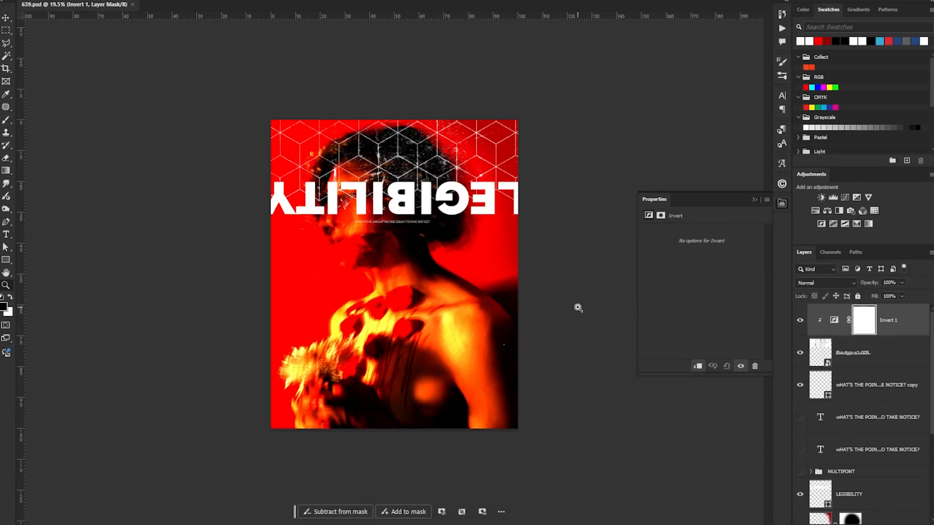
Paste the vector barcode graphic and position it across the upside-down headline.
key("ctrl+plus")
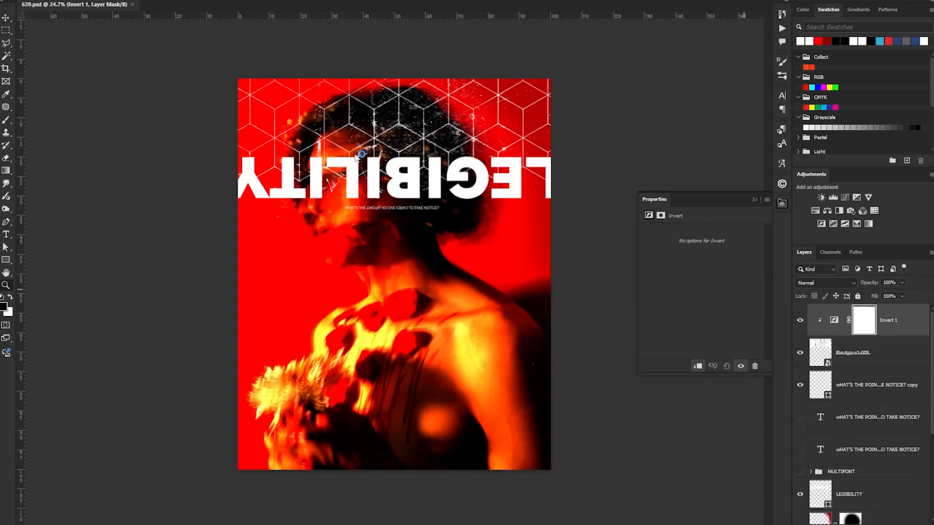
key("ctrl+v")
left_click(448, 124)
left_click(506, 107)
left_click_drag(506, 280, 508, 176)
left_click_drag(456, 155, 481, 154)
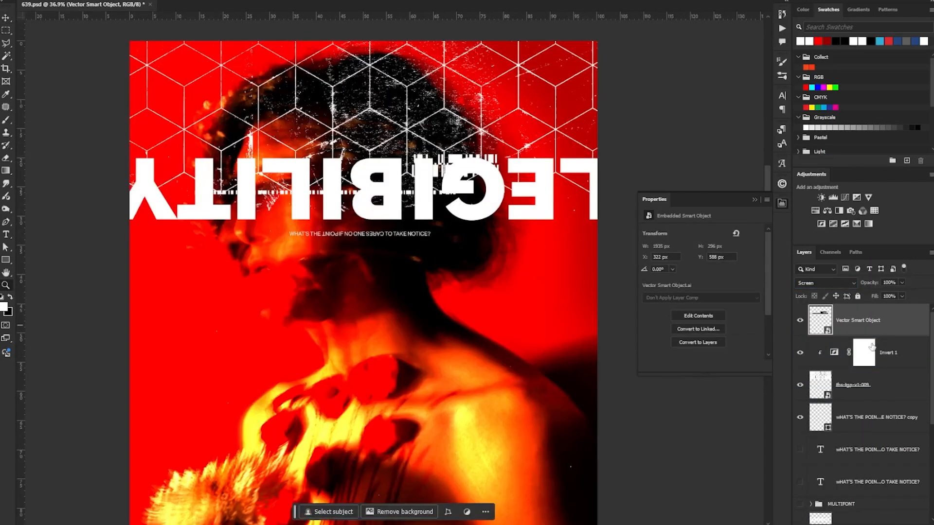
Clip an Invert adjustment to the barcode graphic and set the graphic's blending to Normal.
left_click(821, 224)
left_click(895, 352)
left_click(826, 283)
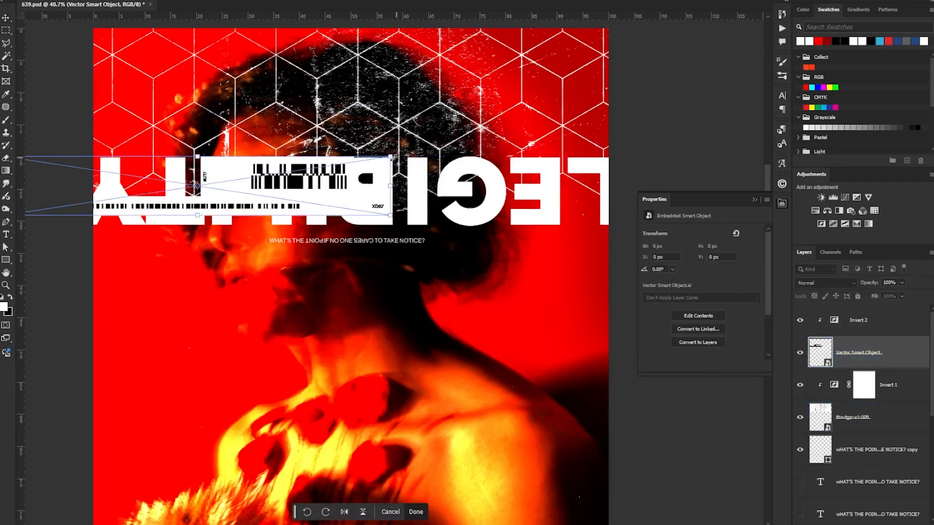
Scale the barcode graphic to about 1005 px wide and place it at the headline's LE end.
left_click_drag(510, 155, 520, 129)
left_click(825, 282)
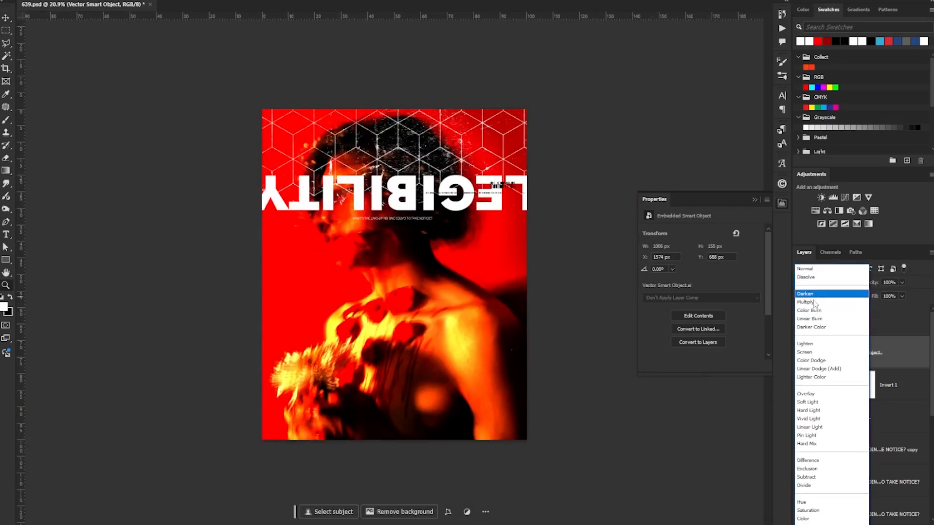
key("Escape")
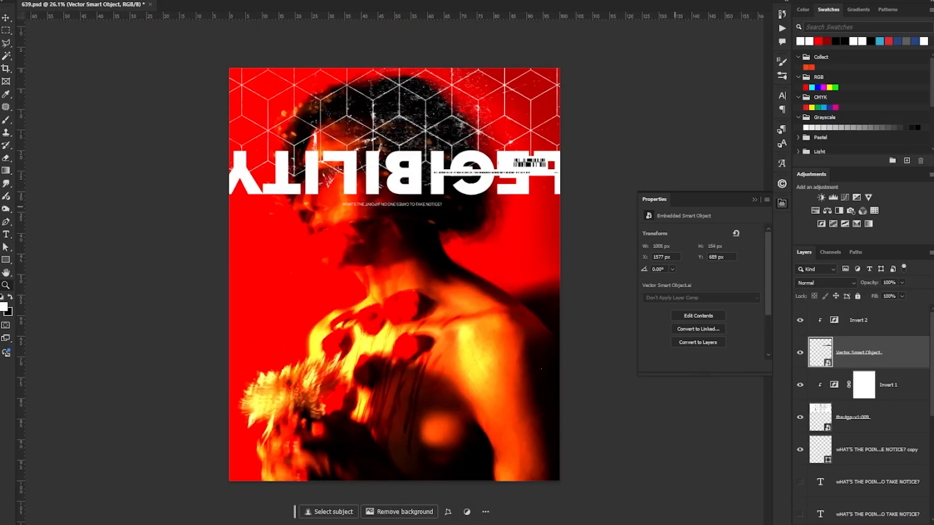
left_click(875, 321)
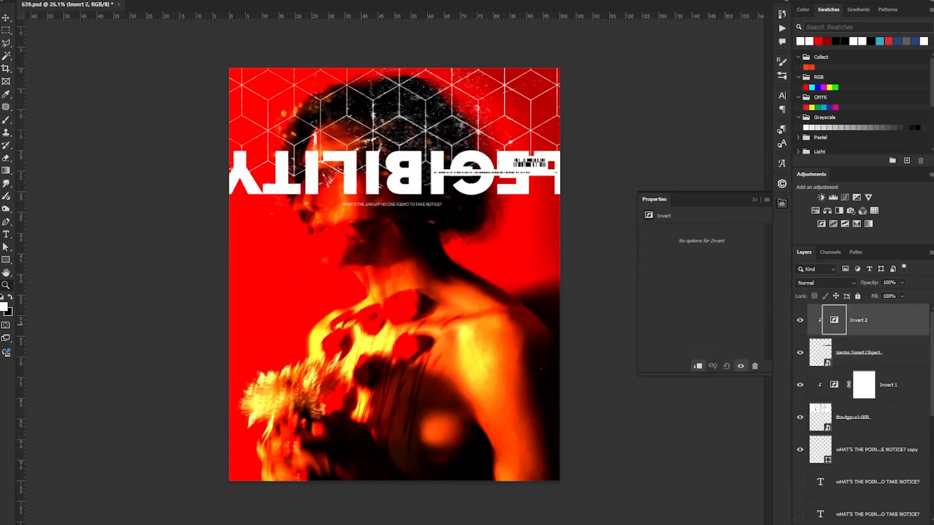
Paste a second barcode strip and try it over the ITY part of the headline.
key("ctrl+v")
key("Return")
key("Return")
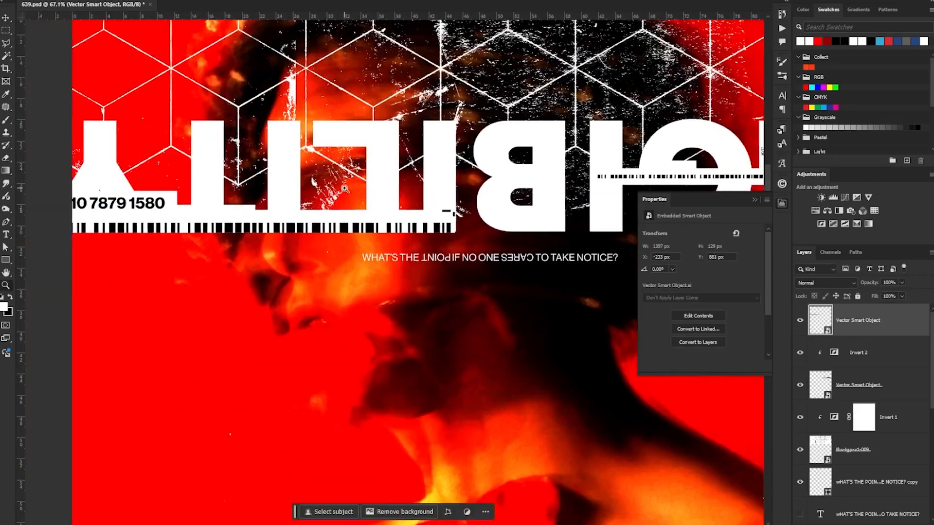
left_click_drag(314, 215, 314, 178)
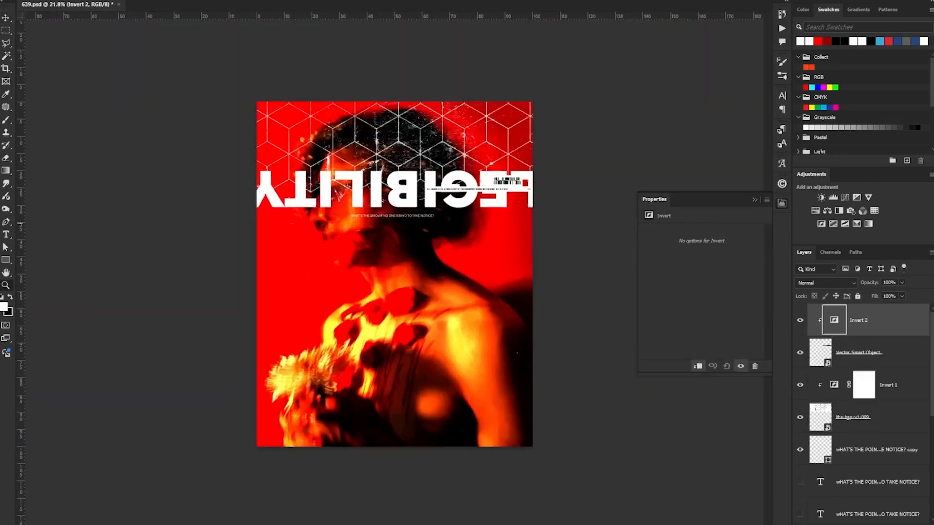
Paste the barcode with two number lines and try it at different sizes over the headline's ITY letters.
key("ctrl+v")
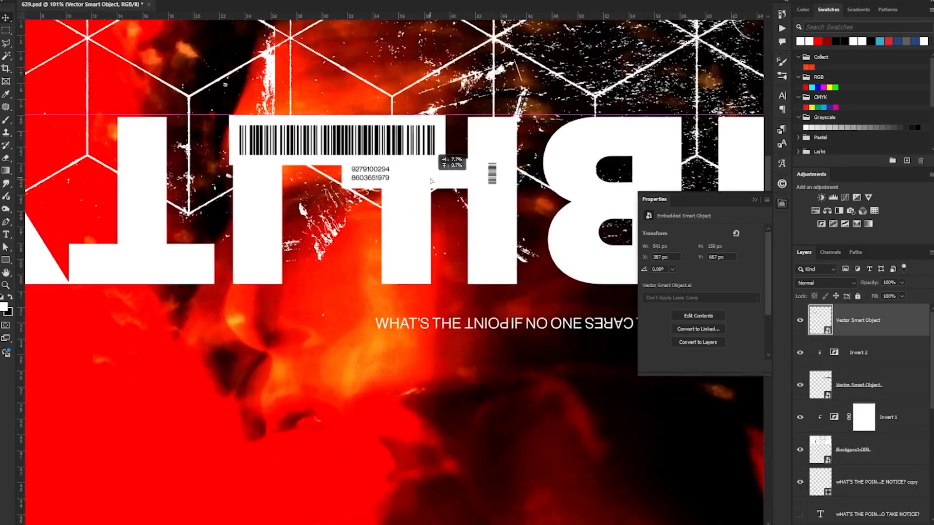
left_click_drag(437, 128, 491, 128)
key("ctrl+t")
left_click_drag(671, 75, 601, 94)
key("Return")
left_click_drag(435, 138, 327, 203)
key("ctrl+v")
left_click_drag(356, 198, 357, 206)
key("ctrl+t")
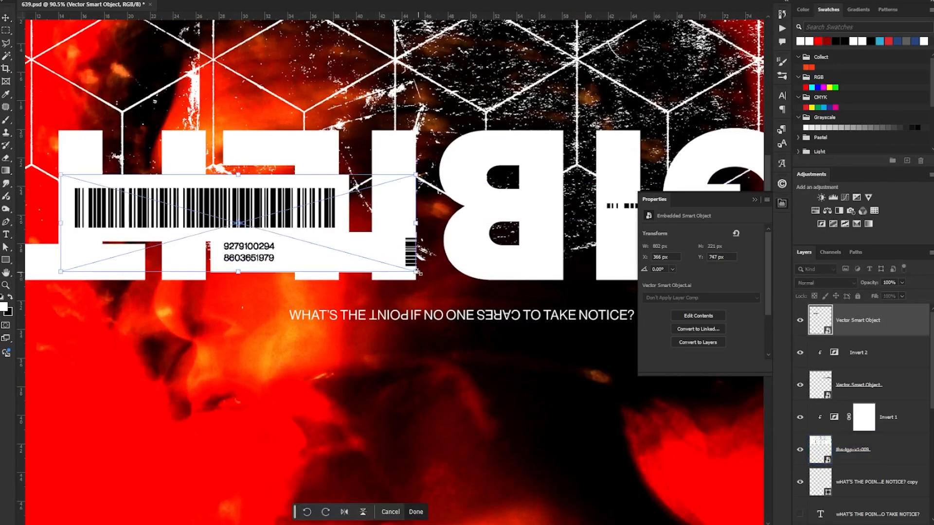
Scale the numbered barcode to about 446 × 122 px and place it just above the headline.
left_click_drag(294, 216, 354, 177)
key("ctrl+t")
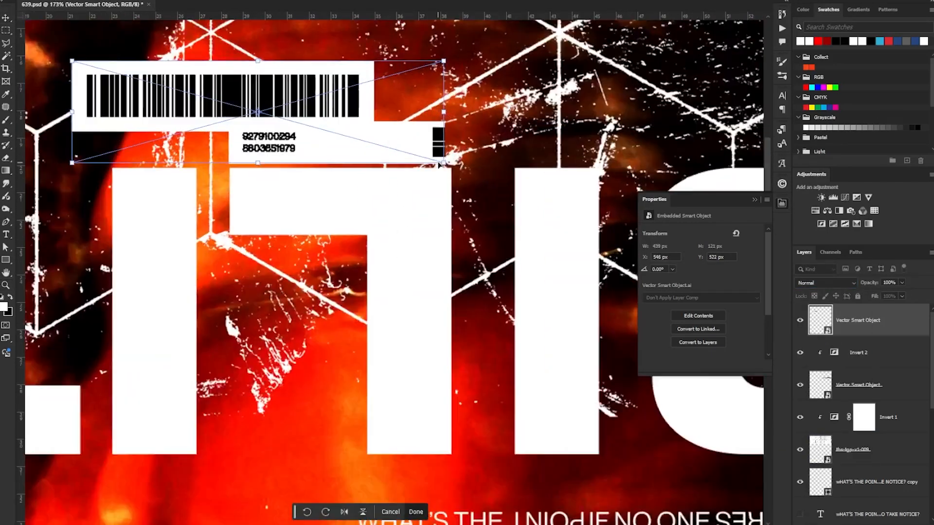
key("Return")
key("z")
left_click_drag(455, 181, 272, 211)
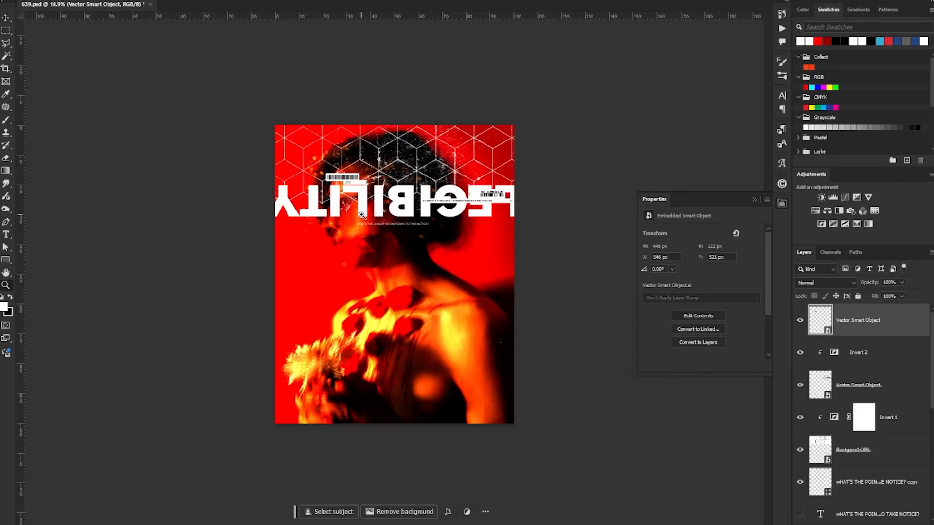
Replace the numbered barcode with the stacked code label, rotated 180 degrees over the headline letters.
key("Delete")
key("ctrl+v")
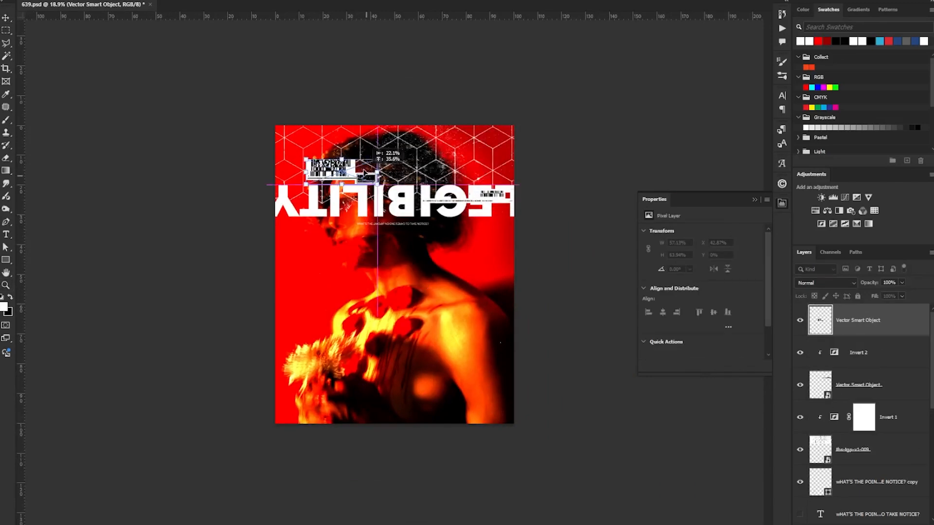
key("ctrl+t")
left_click_drag(369, 195, 341, 182)
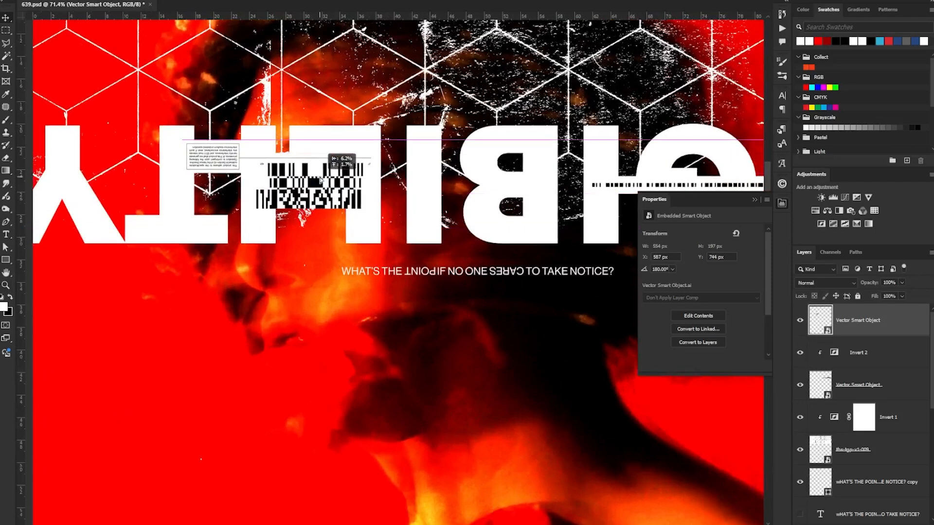
left_click_drag(320, 180, 330, 197)
Swap the stacked label for the numbered barcode, rotated 180 degrees at about 403 × 112 px on the headline.
key("Delete")
key("ctrl+v")
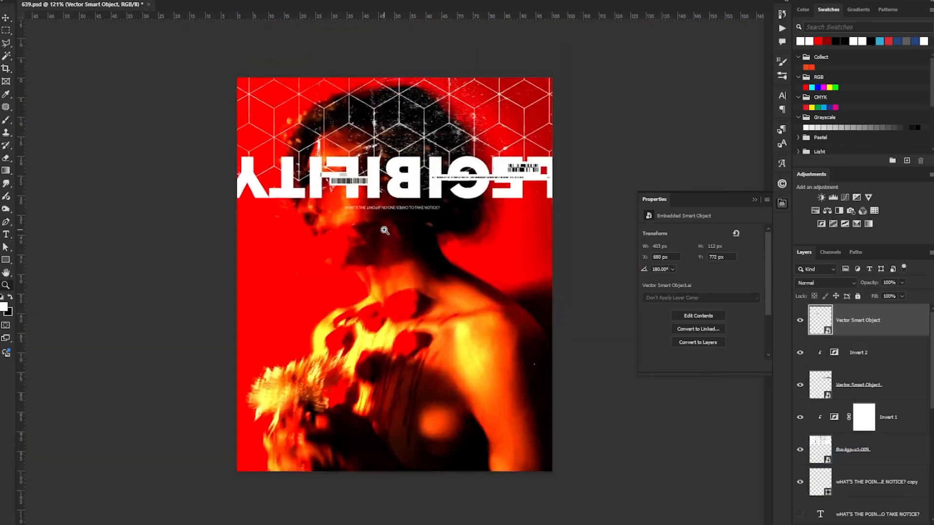
left_click_drag(384, 230, 470, 307)
Paste the QR shipping label and try it rotated and masked over the Y end of the headline.
key("ctrl+v")
left_click_drag(481, 147, 533, 315)
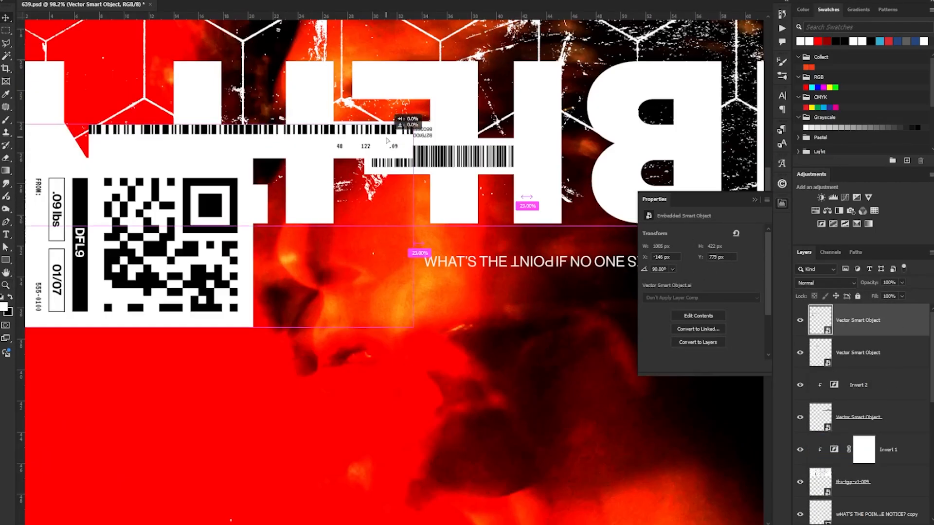
left_click_drag(239, 289, 300, 263)
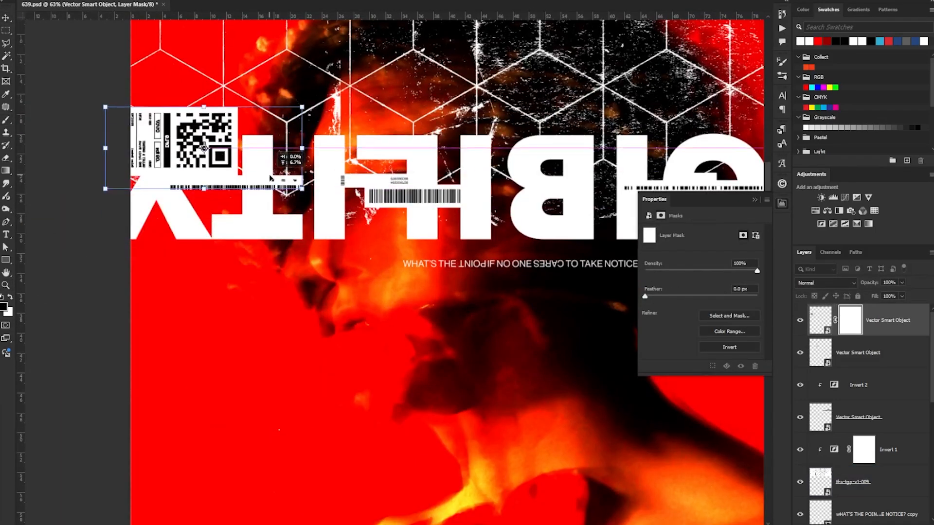
left_click_drag(370, 190, 386, 191)
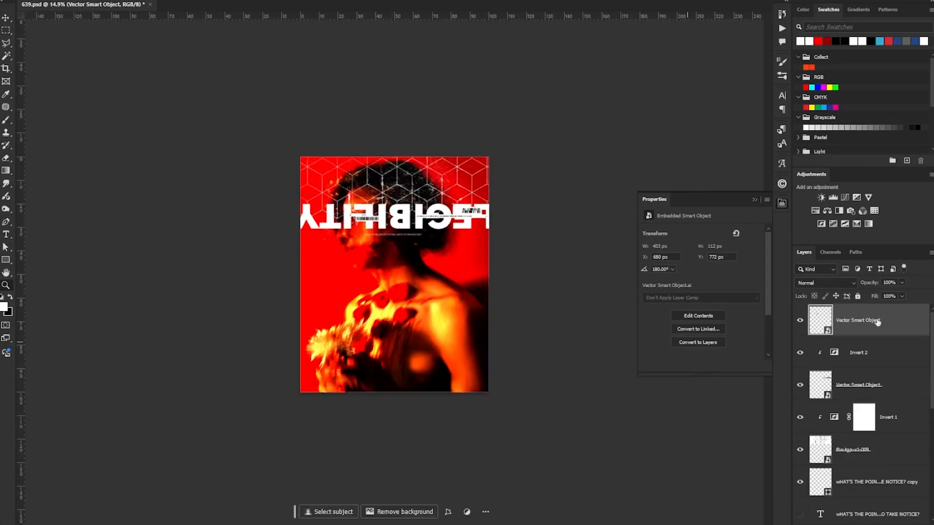
Delete the barcode graphics together with their clipped Invert adjustment.
key("Delete")
left_click_drag(437, 218, 472, 218)
key("Delete")
key("Delete")
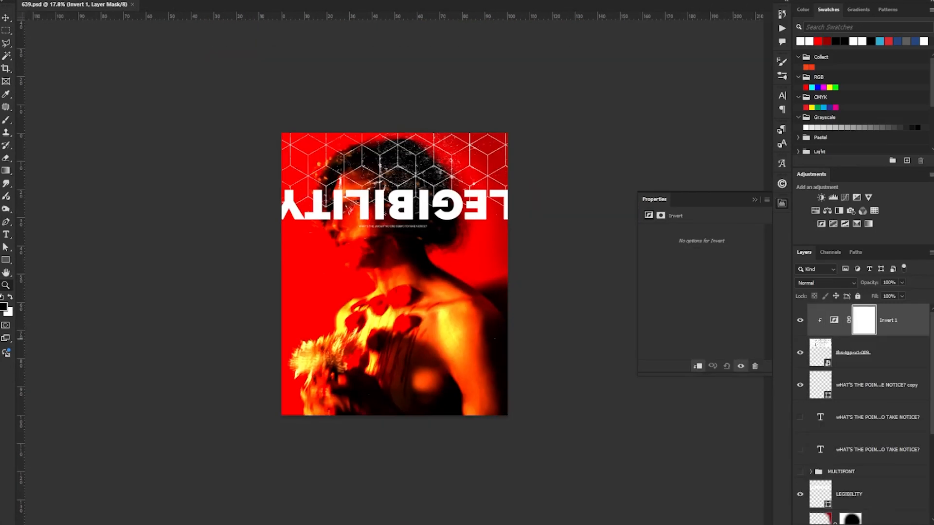
Clip an Invert adjustment to the placed ths-ttp-v1-01 line texture and blend the texture with Screen.
left_click(821, 224)
left_click(822, 282)
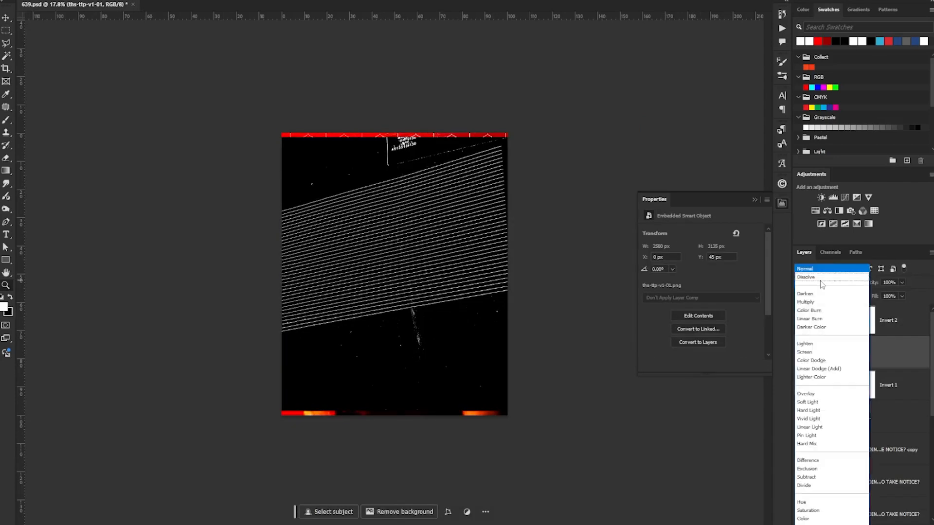
left_click(805, 352)
Move the line texture to the lower part of the poster and align it to a vertical centre guide.
left_click_drag(438, 292, 462, 175)
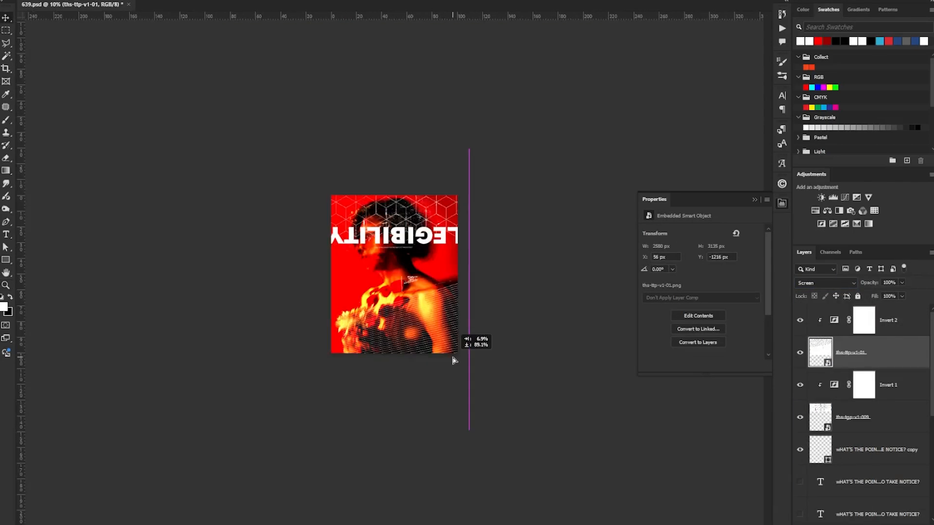
left_click_drag(452, 361, 443, 360)
scroll(444, 360, "up", 11)
scroll(448, 328, "down", 7)
left_click_drag(447, 326, 448, 373)
left_click_drag(21, 204, 395, 205)
left_click_drag(406, 346, 431, 359)
Enlarge the line texture to about 2841 × 3452 px over the poster's lower edge, hide the guides and save the file.
key("ctrl+t")
left_click_drag(235, 367, 215, 346)
left_click_drag(485, 434, 485, 456)
key("Return")
key("ctrl+;")
key("z")
left_click_drag(451, 271, 431, 284)
key("ctrl+s")
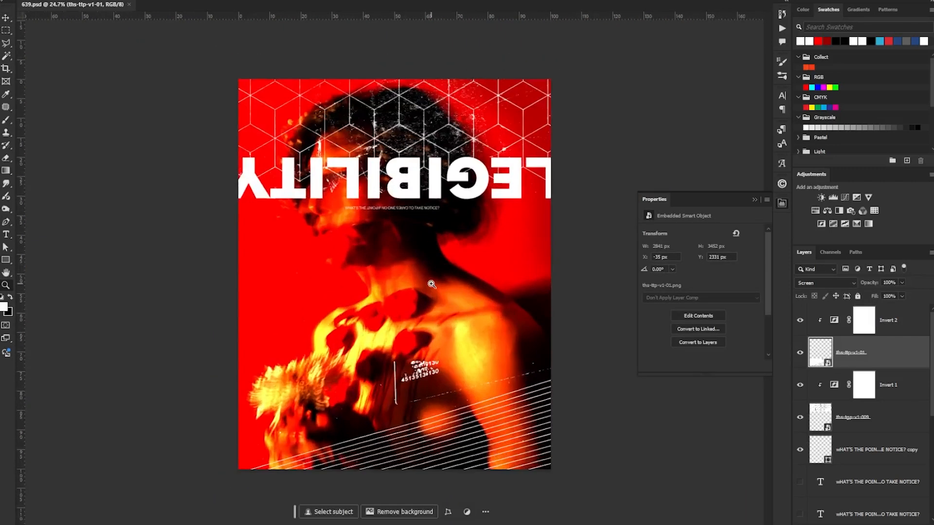
Add a thin white Stroke effect positioned Outside to the tagline shape layer.
scroll(875, 427, "down", 2)
left_click(875, 386)
left_click_drag(381, 212, 438, 214)
left_click(848, 524)
left_click(863, 454)
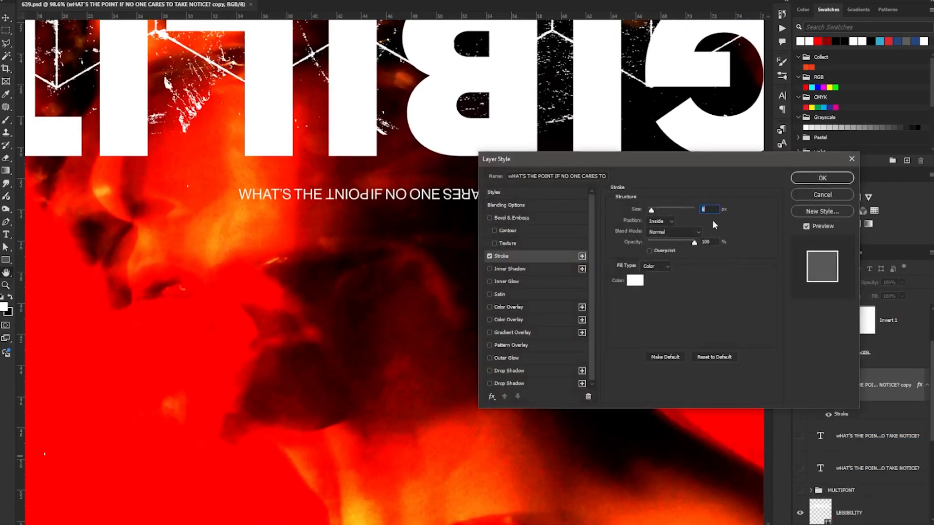
left_click_drag(713, 162, 550, 255)
left_click(497, 315)
left_click(513, 304)
type("2")
key("Down")
left_click(644, 273)
Convert the tagline's Stroke effect into a separate layer.
right_click(851, 414)
left_click(886, 370)
key("ctrl+z")
right_click(850, 412)
left_click(875, 390)
Mask the outer-stroke layer so that only POINT and CARES are thickened.
left_click(852, 422)
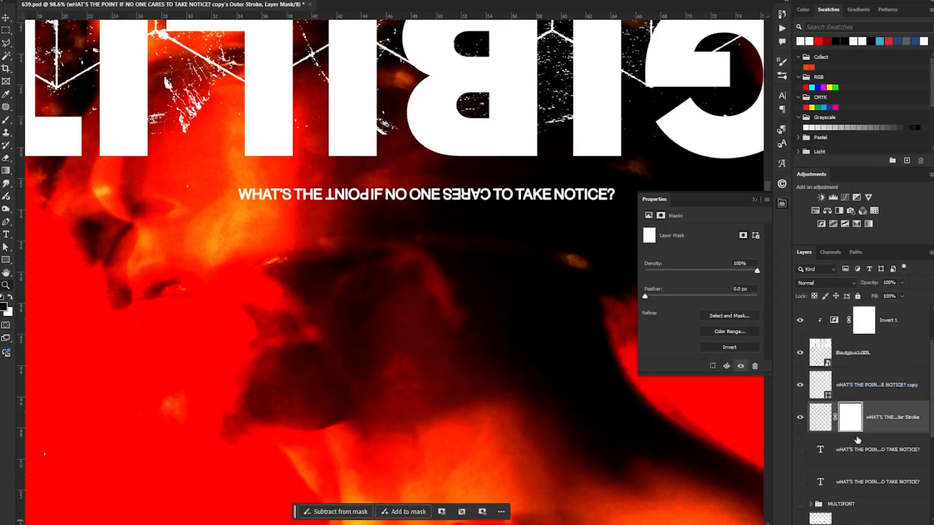
scroll(362, 195, "up", 3)
scroll(378, 204, "right", 5)
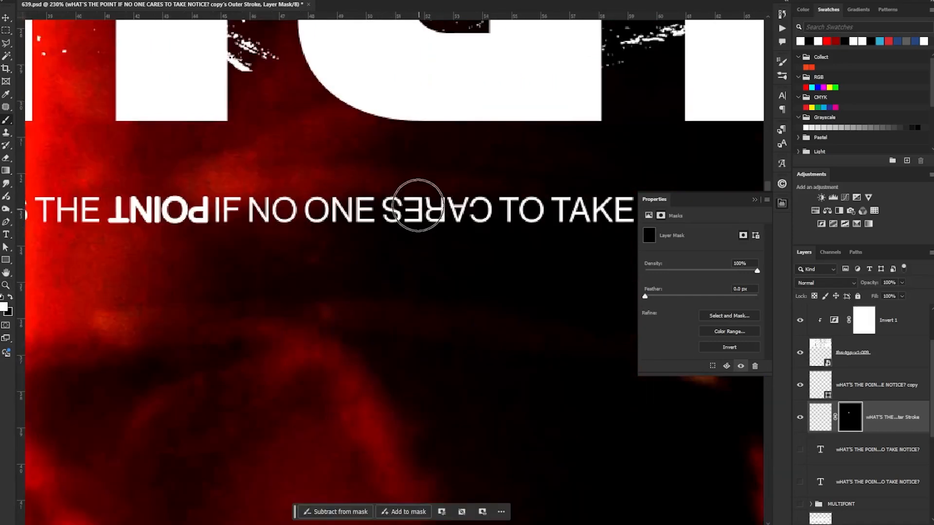
scroll(448, 220, "down", 6)
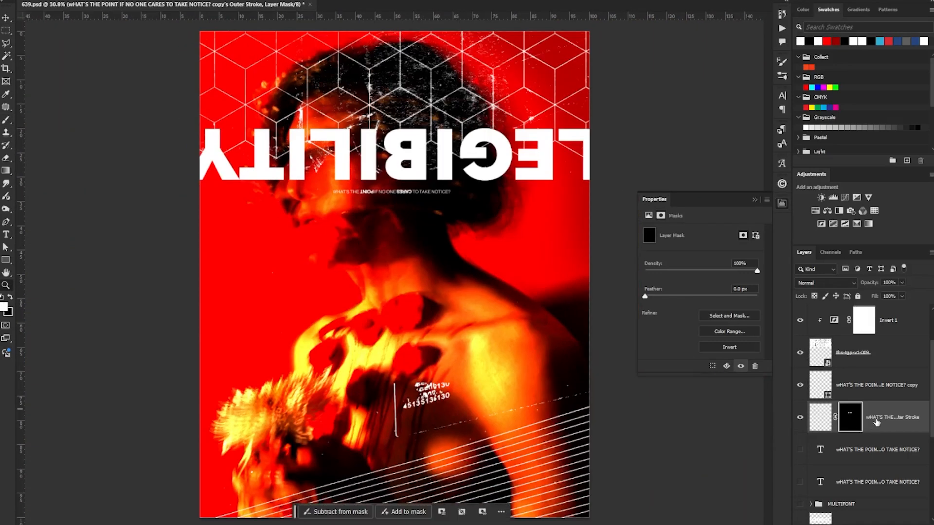
Group the tagline shape with its stroke layer and rotate it to run vertically, centred below the headline.
key("ctrl+g")
key("ctrl+t")
key("Return")
key("z")
left_click_drag(429, 263, 406, 280)
key("v")
key("z")
left_click_drag(401, 267, 486, 272)
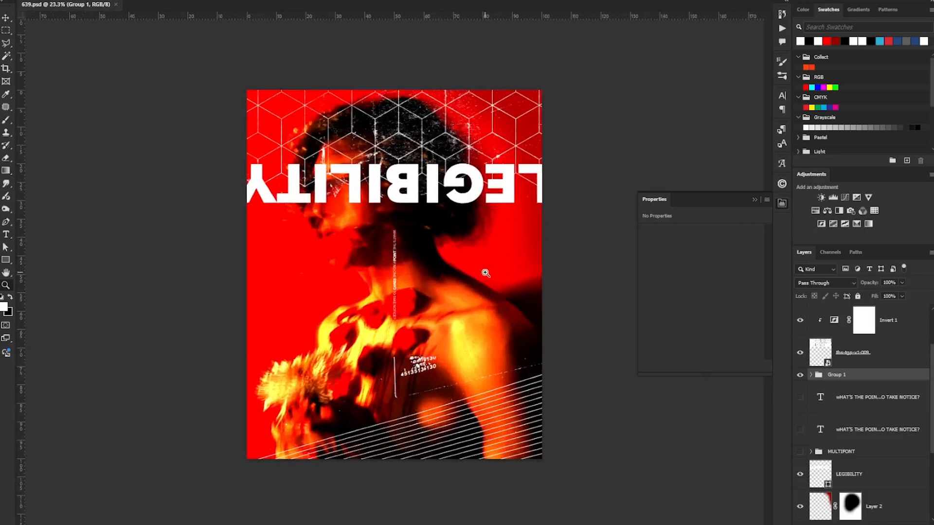
Try several copies of the vertical tagline group spread across the poster and delete the extra copies.
key("v")
left_click_drag(410, 273, 573, 273)
key("ctrl+j")
left_click_drag(555, 283, 548, 283)
left_click_drag(542, 329, 608, 328)
left_click_drag(525, 344, 317, 354)
key("ctrl+j")
key("ctrl+j")
key("ctrl+j")
key("z")
left_click(852, 425, "shift")
key("Delete")
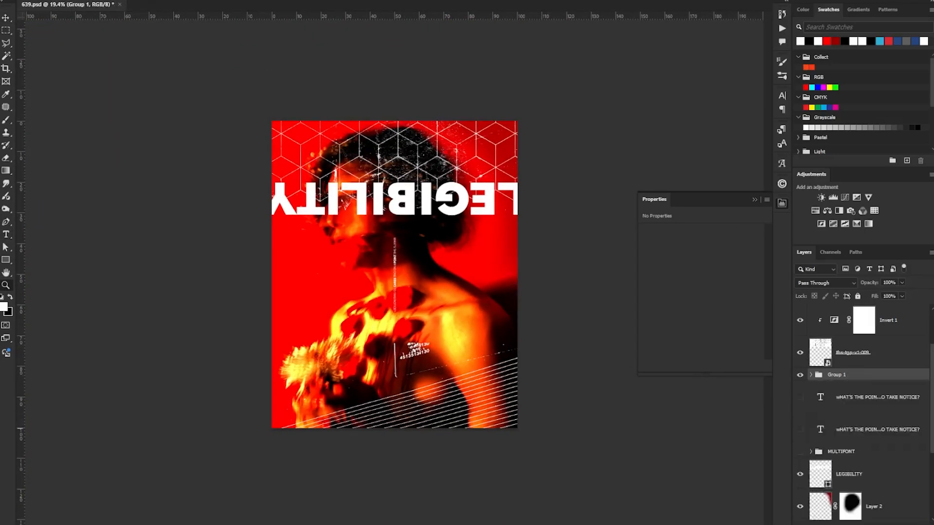
Add a justified lorem ipsum paragraph, rotate it vertically and place it near the poster's right edge.
left_click_drag(429, 258, 545, 309)
mouse_move(366, 381)
left_mouse_down()
mouse_move(518, 375)
mouse_move(518, 348)
mouse_move(421, 284)
left_mouse_up()
left_click(875, 410)
left_click_drag(396, 338, 348, 277)
left_click(398, 250)
left_click_drag(410, 227, 410, 206)
key("ctrl+Return")
left_click_drag(407, 292, 615, 291)
Set the lorem ipsum paragraph in Neue Haas Grotesk Display Pro, 55 Roman.
key("t")
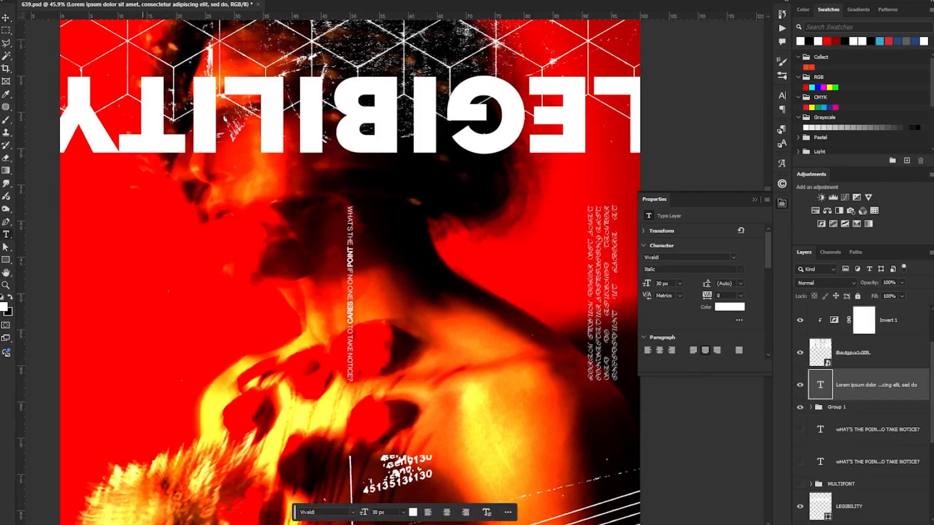
left_click(139, 1)
left_click(232, 161)
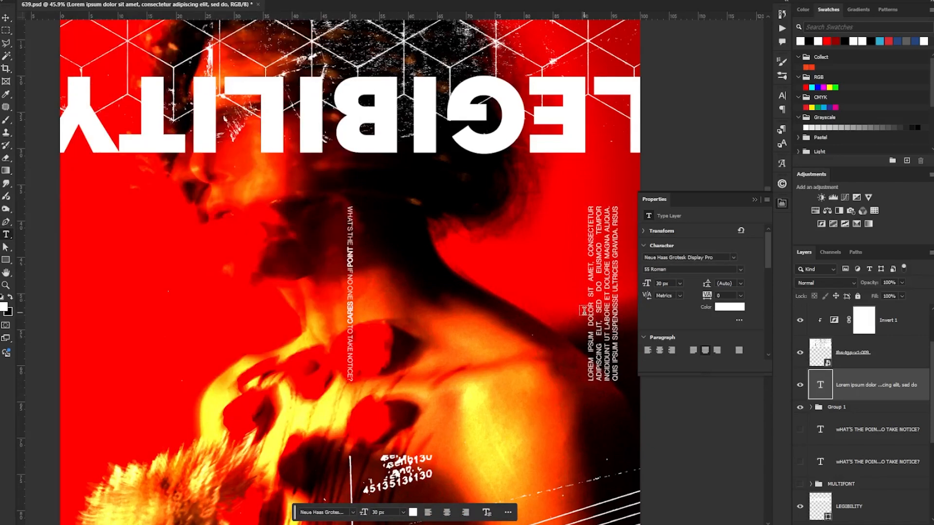
Set the lorem ipsum text size to 20 px, keeping the block beside the poster's right edge.
left_click_drag(597, 317, 365, 296)
key("z")
left_click_drag(437, 257, 400, 258)
key("ctrl+z")
left_click_drag(517, 267, 627, 290)
type("20")
key("Return")
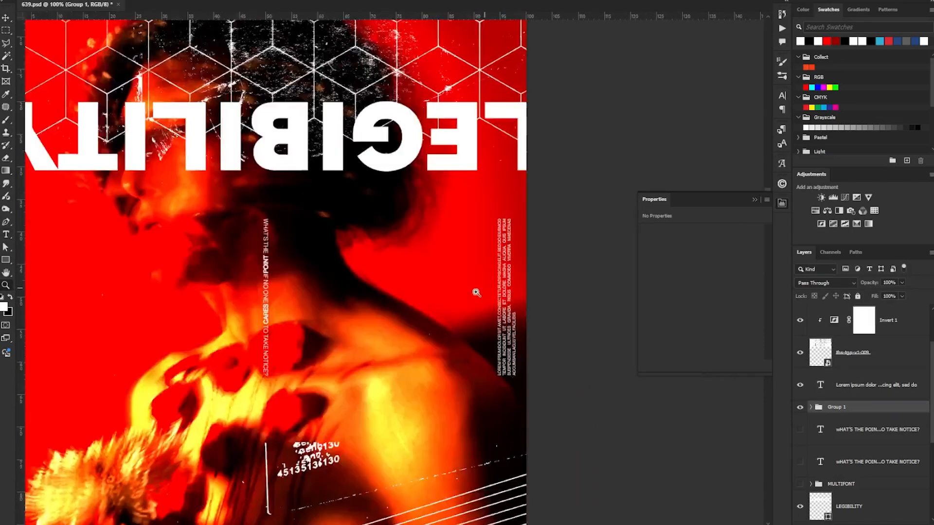
left_click_drag(476, 292, 461, 310)
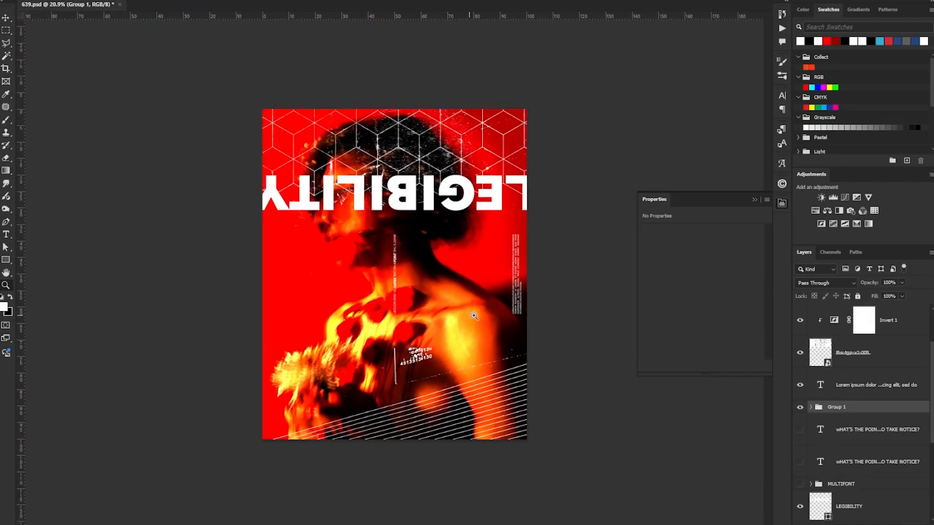
scroll(840, 399, "down", 4)
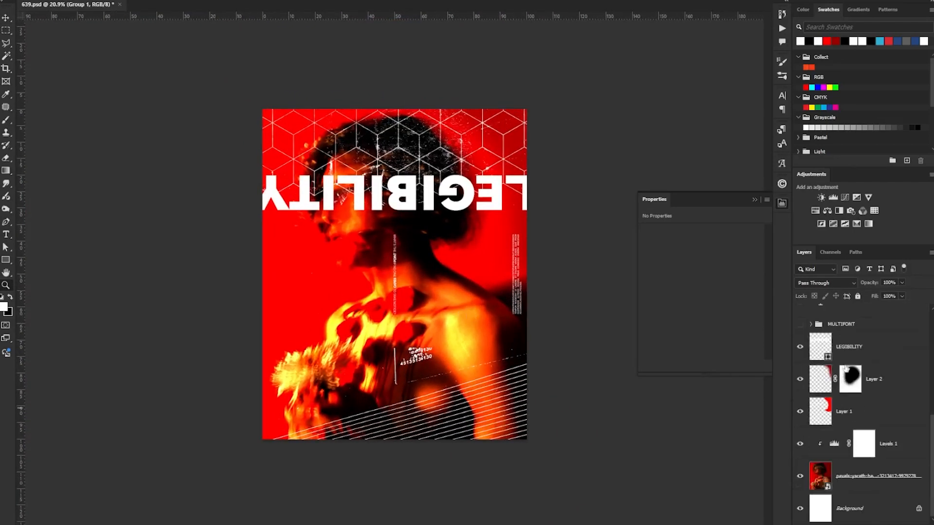
Try turning the BILITY letters of the headline shape upright while LEGI stays upside down.
left_click(846, 348)
key("a")
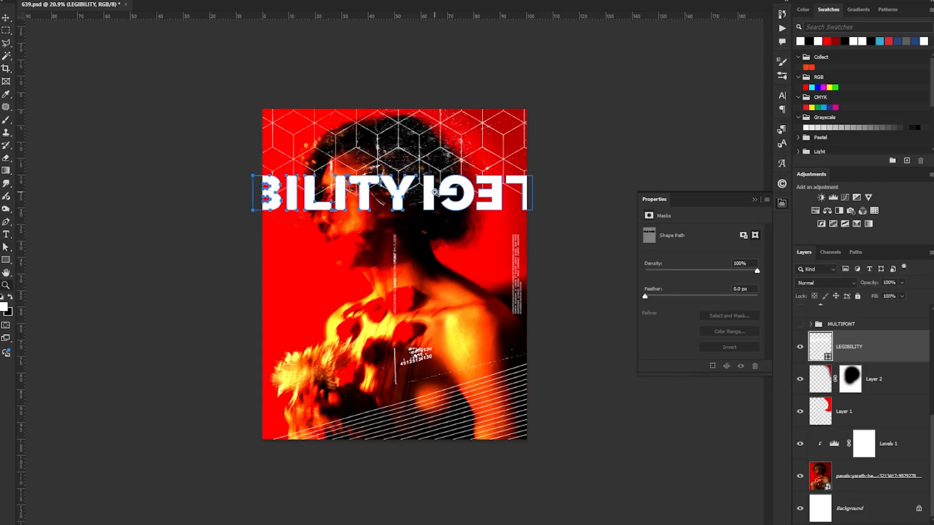
key("alt+bracketleft")
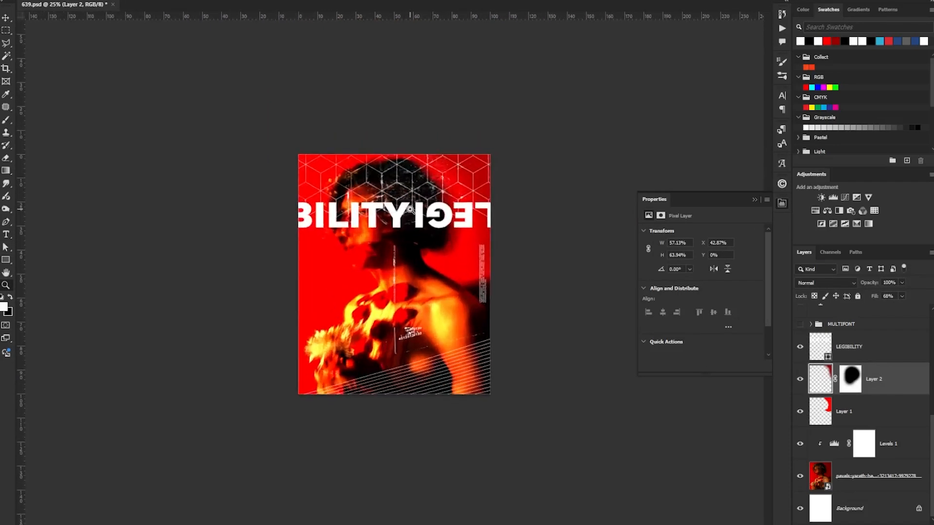
left_click(410, 209)
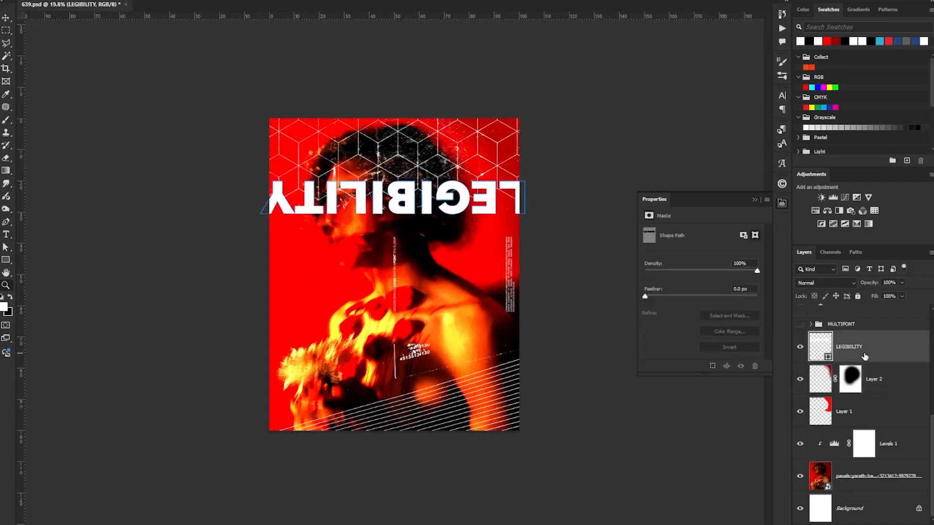
Duplicate the LEGIBILITY headline layer, hide the original and turn the BILITY letters upright in the copy.
key("ctrl+t")
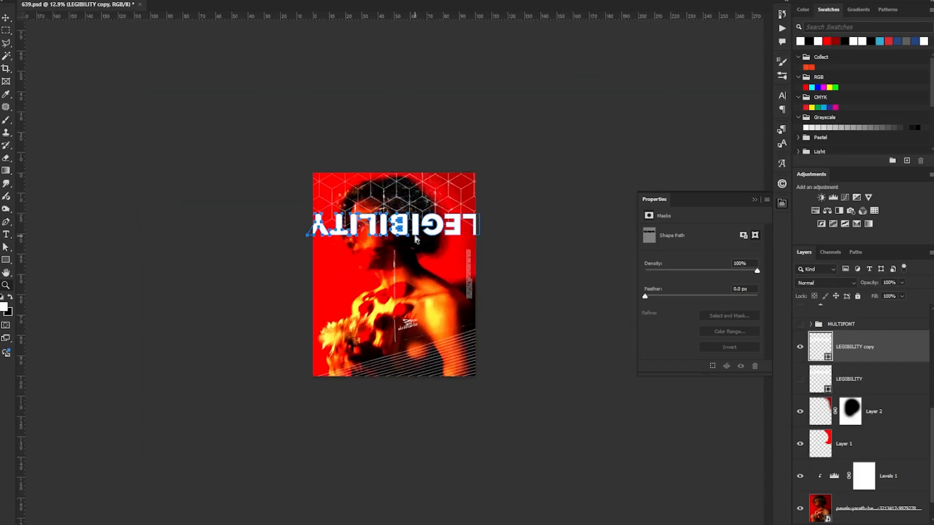
left_click_drag(311, 228, 285, 248)
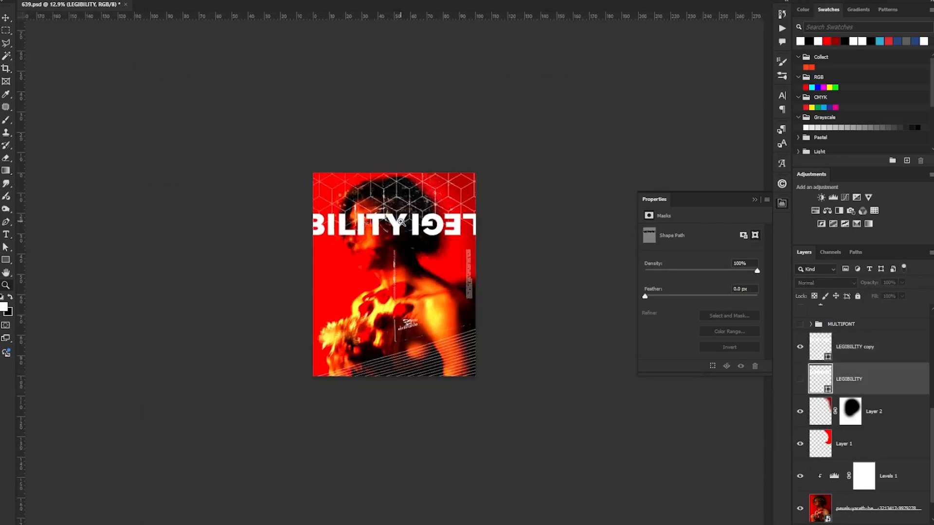
left_click(403, 200)
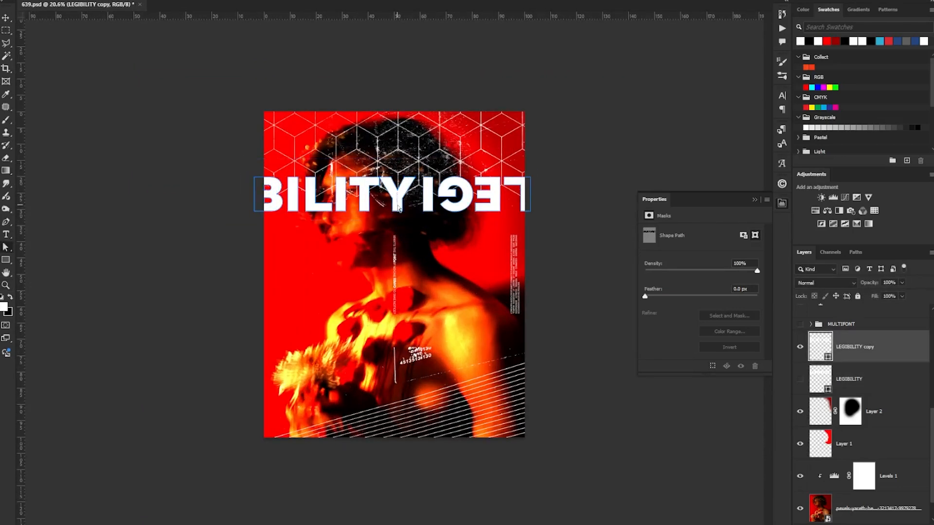
Shift the upright BILITY letters of the headline copy slightly lower than the upside-down LEGI letters.
left_click_drag(224, 162, 454, 223)
key("shift+Down")
key("shift+Down")
key("shift+Down")
key("shift+Down")
key("shift+Down")
key("shift+Down")
key("shift+Down")
key("z")
key("ctrl+t")
left_click_drag(81, 116, 371, 210)
key("shift+Down")
key("shift+Down")
key("shift+Down")
key("shift+Down")
key("shift+Down")
key("shift+Down")
key("Return")
key("z")
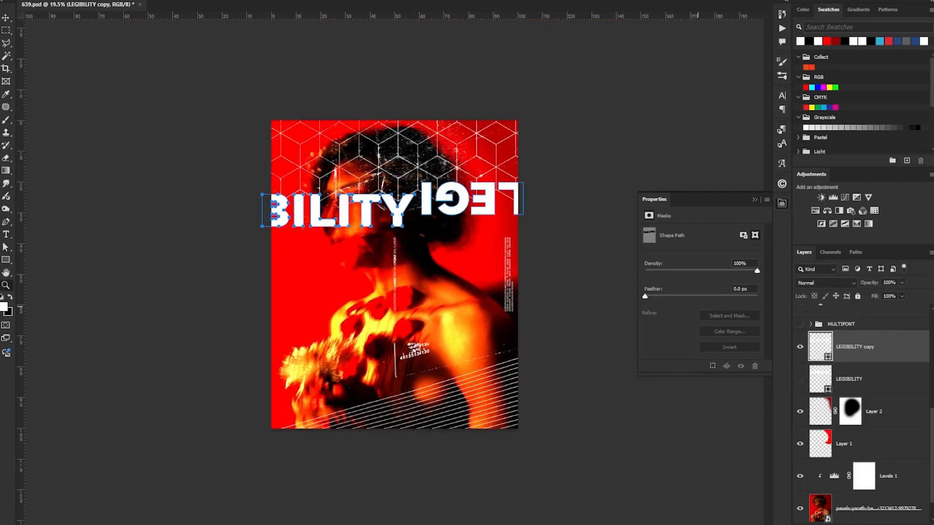
Try placing a pasted vector barcode graphic directly above the BILITY letters, scaled to the width of the word.
key("ctrl+v")
key("Return")
left_click_drag(340, 273, 242, 181)
left_click_drag(177, 171, 270, 180)
key("Return")
left_click(825, 283)
left_click(814, 348)
left_click_drag(375, 184, 452, 185)
left_click_drag(520, 222, 180, 176)
Try the barcode graphic with Normal blending and a clipped Invert adjustment, adjusting its size and position.
left_click(825, 282)
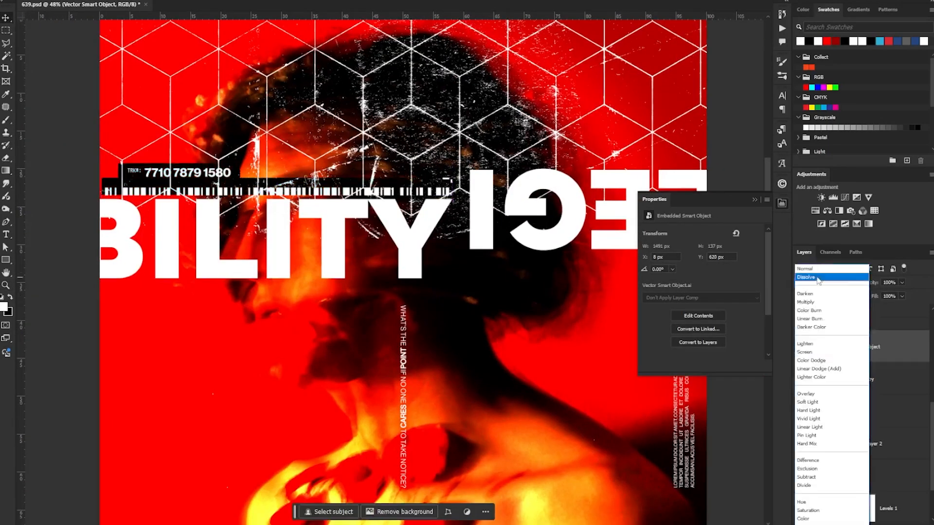
left_click(807, 269)
left_click(821, 223)
left_click(698, 366)
left_click_drag(535, 273, 424, 272)
key("ctrl+t")
left_click(457, 180)
left_click_drag(252, 168, 246, 163)
key("z")
left_click_drag(452, 242, 331, 214)
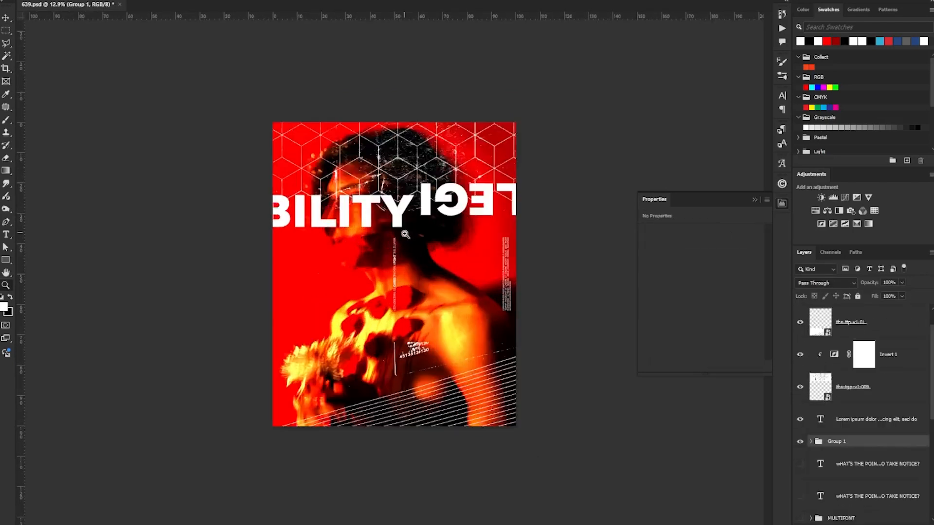
Try a repositioned duplicate of the vertical tagline group, then undo it.
left_click_drag(465, 263, 335, 219)
key("Return")
key("ctrl+j")
key("ctrl+t")
left_click_drag(471, 202, 470, 188)
key("Return")
key("z")
left_click_drag(470, 188, 409, 246)
key("z")
key("ctrl+z")
key("ctrl+z")
key("ctrl+z")
key("ctrl+z")
key("ctrl+z")
Compare the split headline copy with the original, keep only the fully upside-down original visible and save the document.
key("ctrl+s")
scroll(826, 403, "down", 3)
left_click(820, 411)
left_click(800, 411)
left_click(800, 443)
left_click(799, 442)
left_click(799, 411)
left_click(799, 412)
left_click(799, 442)
left_click(799, 412)
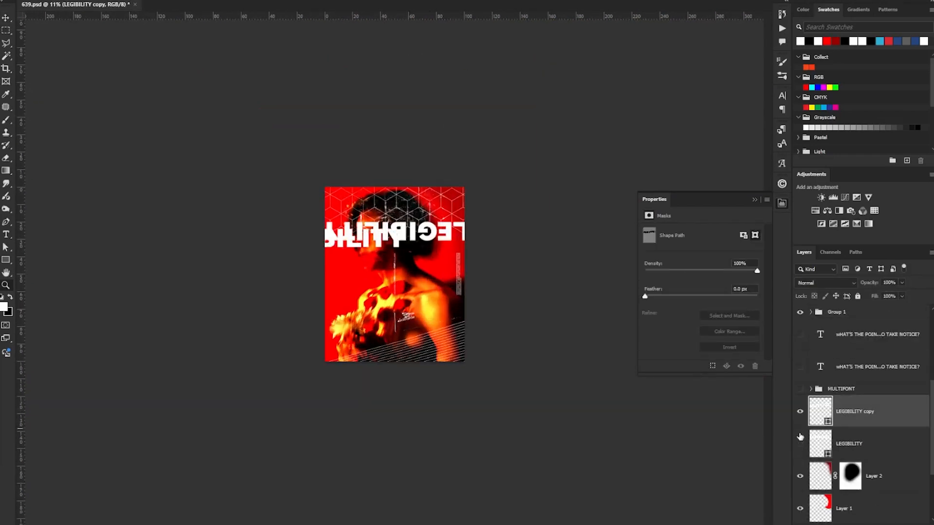
left_click(799, 441)
left_click(799, 412)
left_click(799, 412)
left_click(799, 412)
left_click(799, 442)
left_click_drag(468, 279, 510, 344)
key("ctrl+s")
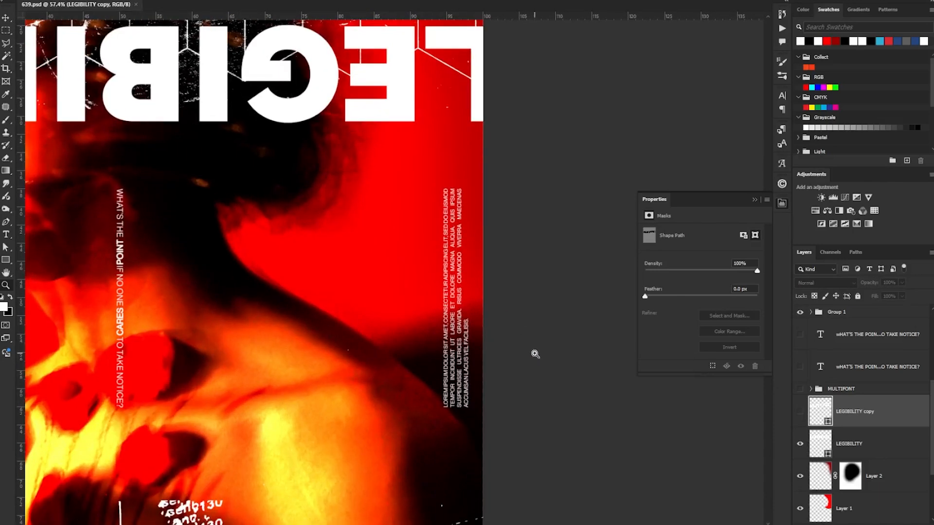
Try tilting the original LEGIBILITY headline diagonally across the portrait, rising toward the poster's right edge.
left_click_drag(364, 318, 238, 374)
left_click(879, 444)
key("ctrl+t")
left_click_drag(508, 212, 507, 207)
key("Return")
left_click_drag(509, 209, 521, 209)
left_click(871, 473)
left_click_drag(457, 237, 491, 334)
key("ctrl+t")
key("Escape")
left_click(873, 440)
key("ctrl+t")
left_click_drag(525, 331, 525, 300)
key("Return")
key("v")
left_click_drag(461, 309, 461, 184)
left_click_drag(483, 295, 453, 296)
left_click_drag(466, 225, 501, 225)
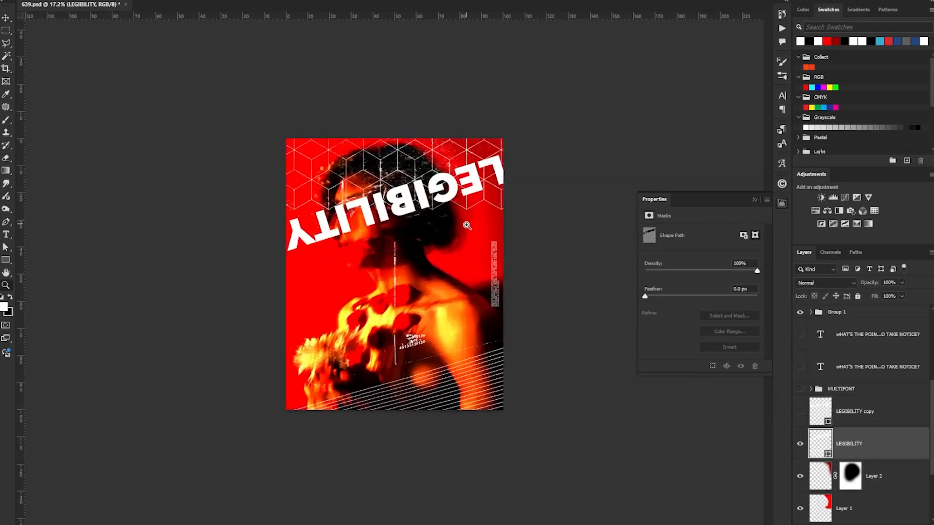
Try rotating the hexagonal grid texture with the tilted headline, then undo both rotations.
scroll(875, 432, "up", 5)
left_click(875, 417)
key("ctrl+t")
left_click_drag(628, 167, 621, 100)
left_click_drag(499, 140, 483, 137)
key("Return")
left_click_drag(436, 253, 404, 252)
scroll(858, 458, "down", 4)
left_click(869, 473)
key("ctrl+z")
key("ctrl+z")
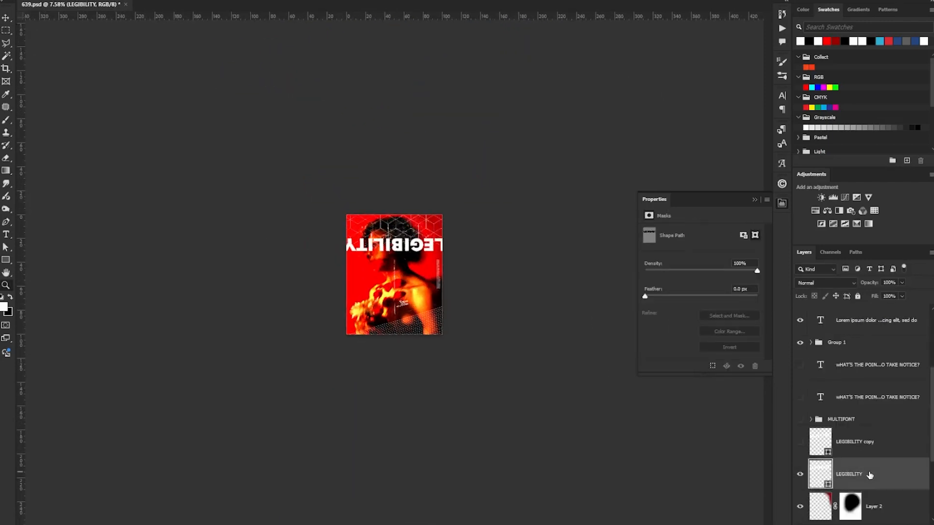
Duplicate the LEGIBILITY headline, tilt the copy diagonally upward to the right across the poster and hide the original.
key("ctrl+j")
key("ctrl+t")
left_click_drag(490, 237, 485, 218)
left_click_drag(421, 244, 421, 307)
key("Return")
left_click_drag(477, 290, 448, 284)
left_click(800, 506)
key("ctrl+t")
key("Return")
key("ctrl+plus")
key("ctrl+plus")
key("ctrl+plus")
key("ctrl+t")
left_click_drag(489, 315, 505, 159)
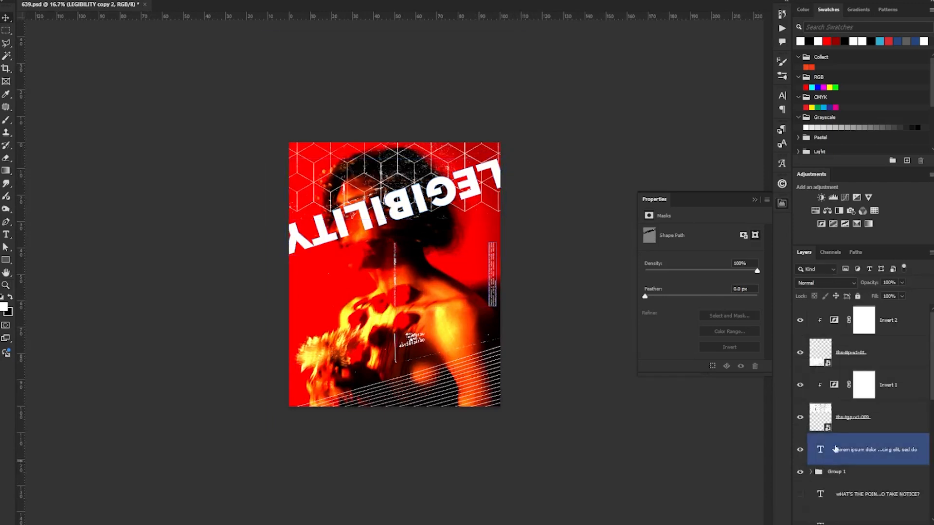
Rotate the ths-tgp-v1-009 hexagonal grid texture to 72.64° across the upper part of the poster and save the document.
key("ctrl+t")
left_click_drag(535, 146, 567, 137)
key("Return")
key("z")
left_click_drag(436, 192, 443, 252)
key("ctrl+s")
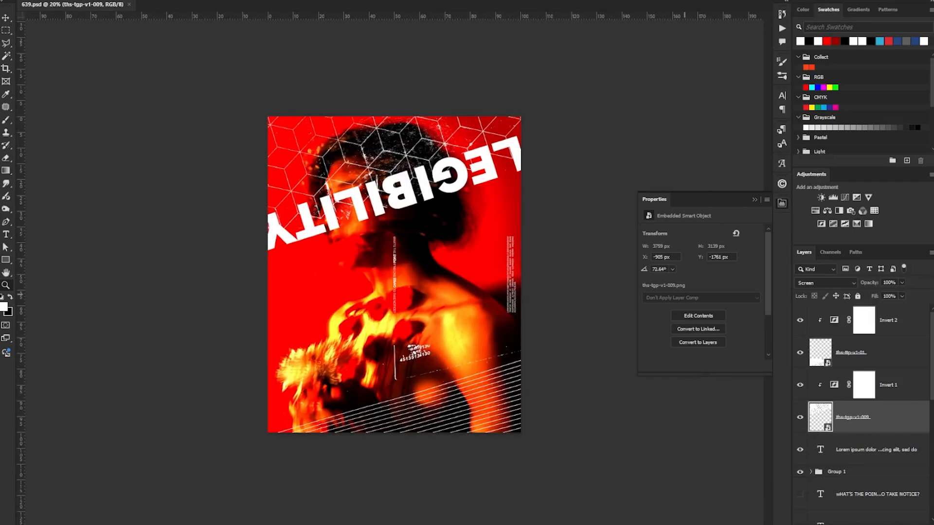
Try adding the ths-ttp-v1-55 line texture above Invert 2 with a clipped Invert adjustment and Screen blending.
left_click(894, 321)
left_click_drag(367, 262, 370, 263)
key("Return")
left_click(821, 224)
left_click(883, 337, "alt")
left_click(884, 355)
left_click(825, 282)
left_click(816, 351)
Try moving and rotating the ths-ttp-v1-55 line texture over the portrait.
key("v")
left_click_drag(467, 318, 351, 308)
left_click_drag(530, 196, 543, 195)
key("ctrl+t")
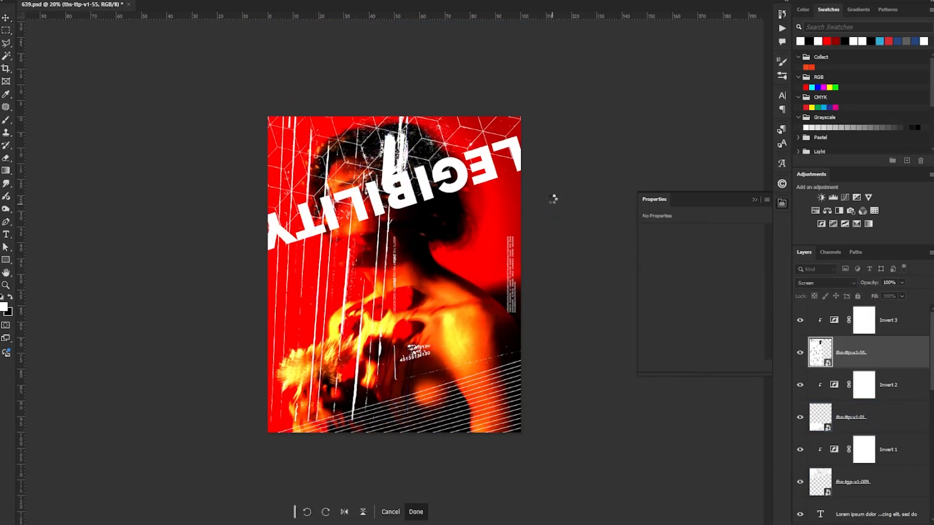
left_click_drag(438, 87, 410, 80)
left_click_drag(394, 122, 386, 121)
key("Return")
key("z")
mouse_move(404, 229)
left_mouse_down()
mouse_move(442, 229)
mouse_move(388, 229)
left_mouse_up()
key("ctrl+0")
Delete the ths-ttp-v1-55 line texture and the Invert adjustment above it.
key("Delete")
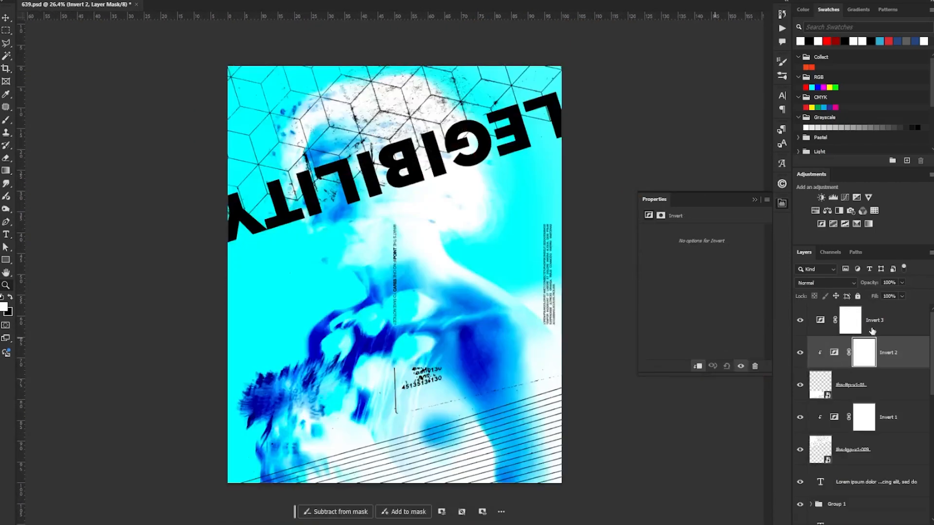
left_click(857, 323)
key("Delete")
key("Delete")
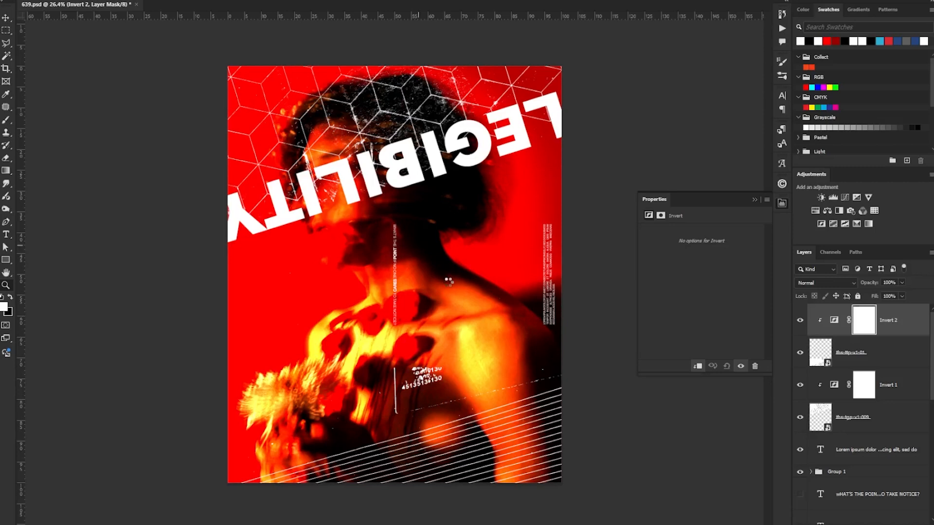
Place inked paper textures 17 above all layers, scale it to cover the whole poster and set its blend mode to Screen.
scroll(450, 286, "down", 2)
left_click_drag(523, 101, 534, 87)
key("Return")
left_click(810, 283)
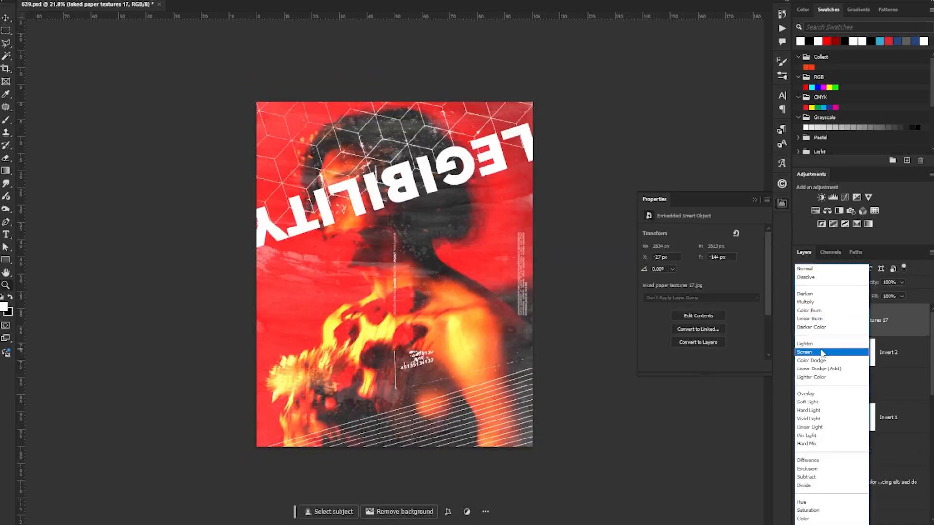
left_click(821, 354)
Clip a Levels adjustment to inked paper textures 17 and raise the texture's contrast with its black, white and midtone inputs.
left_click(832, 197)
key("ctrl+alt+g")
left_click_drag(659, 302, 674, 302)
left_click_drag(760, 301, 752, 301)
left_click_drag(710, 302, 717, 302)
Place inked paper textures 29 directly above the Invert 2 layer, rotate it about 180° and enlarge it to cover the whole poster.
left_click(893, 387)
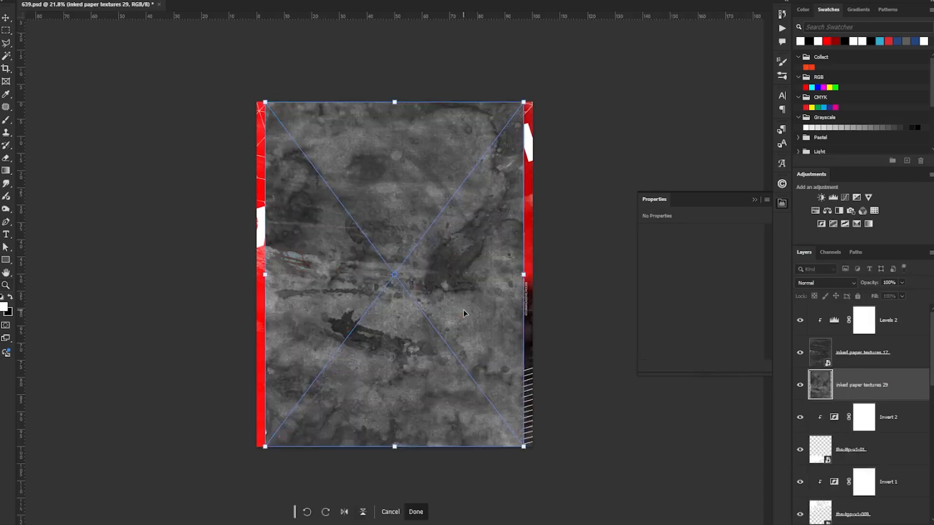
scroll(465, 311, "down", 1)
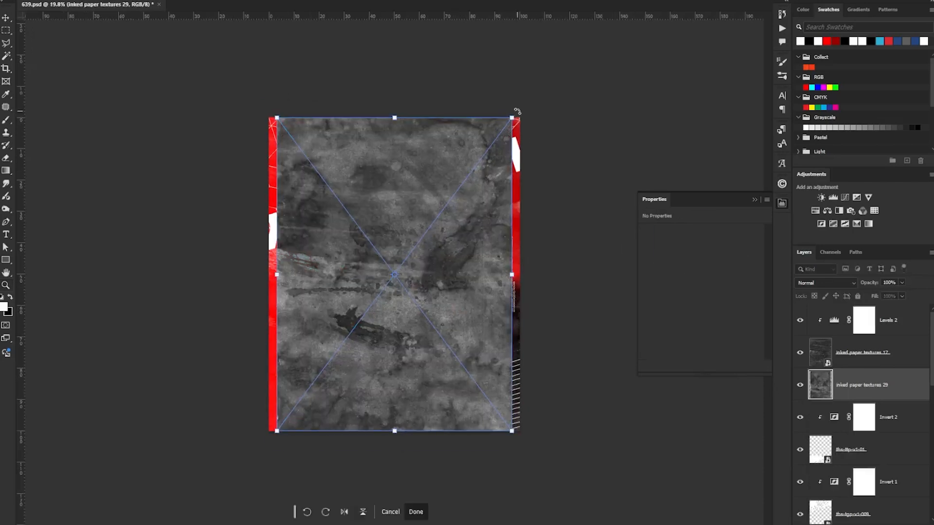
left_click_drag(518, 112, 271, 435)
left_click_drag(512, 432, 520, 443)
key("Return")
Set inked paper textures 29 to the Multiply blend mode and clip an Invert adjustment to it.
left_click(826, 283)
left_click(808, 303)
left_click(820, 223)
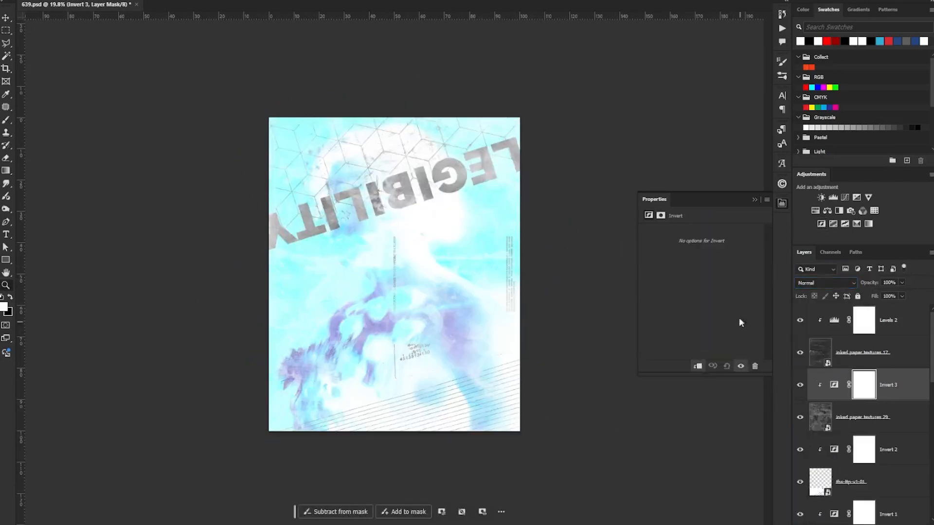
left_click(697, 366)
Clip a Levels adjustment above Invert 3, lowering the white input, raising the black input and brightening the midtones of inked paper textures 29.
left_click(832, 197)
left_click(698, 365)
left_click_drag(758, 302, 734, 303)
left_click_drag(658, 303, 664, 303)
left_click_drag(690, 303, 676, 302)
Save the poster document and select the Invert 2 adjustment layer.
left_click_drag(441, 217, 477, 214)
left_click_drag(526, 279, 448, 235)
key("ctrl+s")
left_click(886, 476)
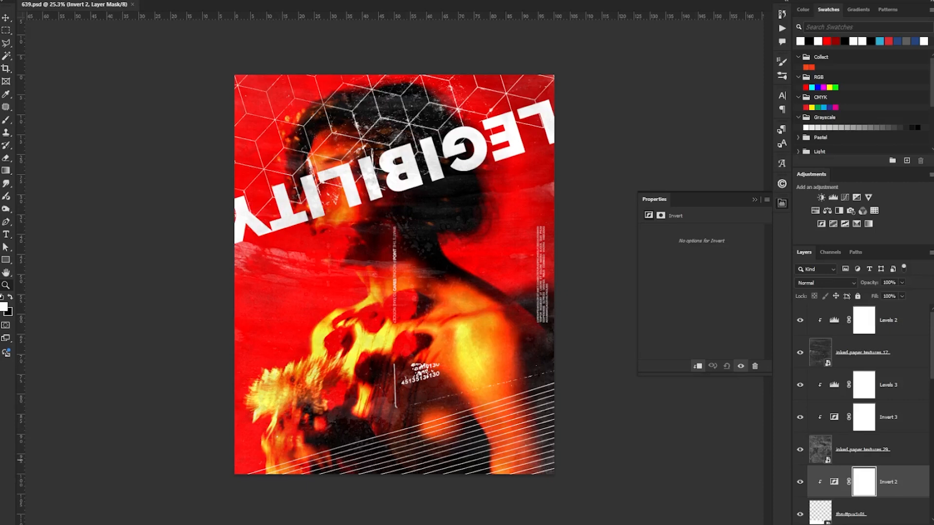
left_click_drag(635, 295, 620, 294)
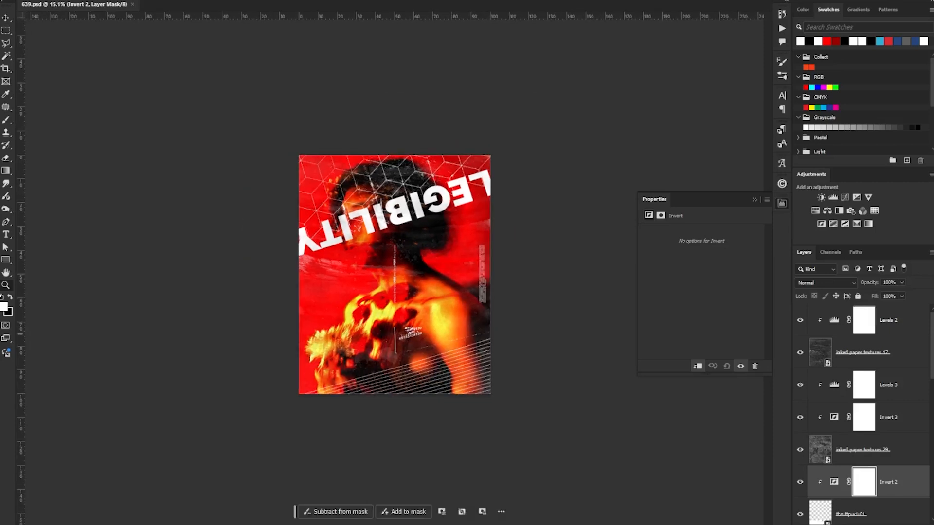